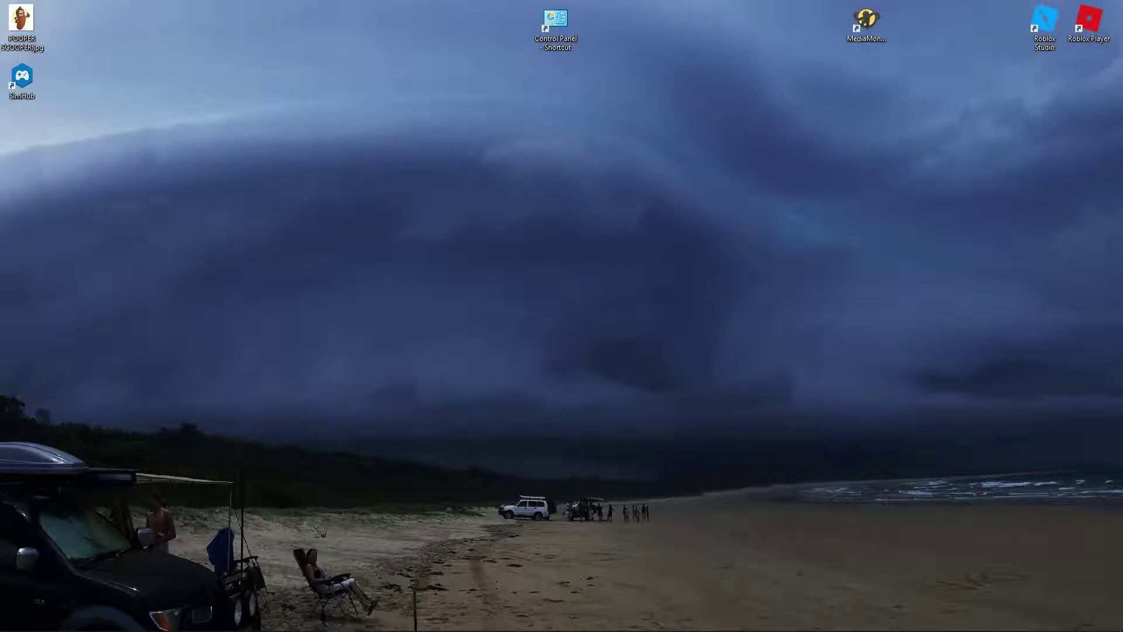
Drag the disconnected TeamSpeak 3 window to the centre of the desktop and reveal the taskbar
drag(187, 91, 554, 79)
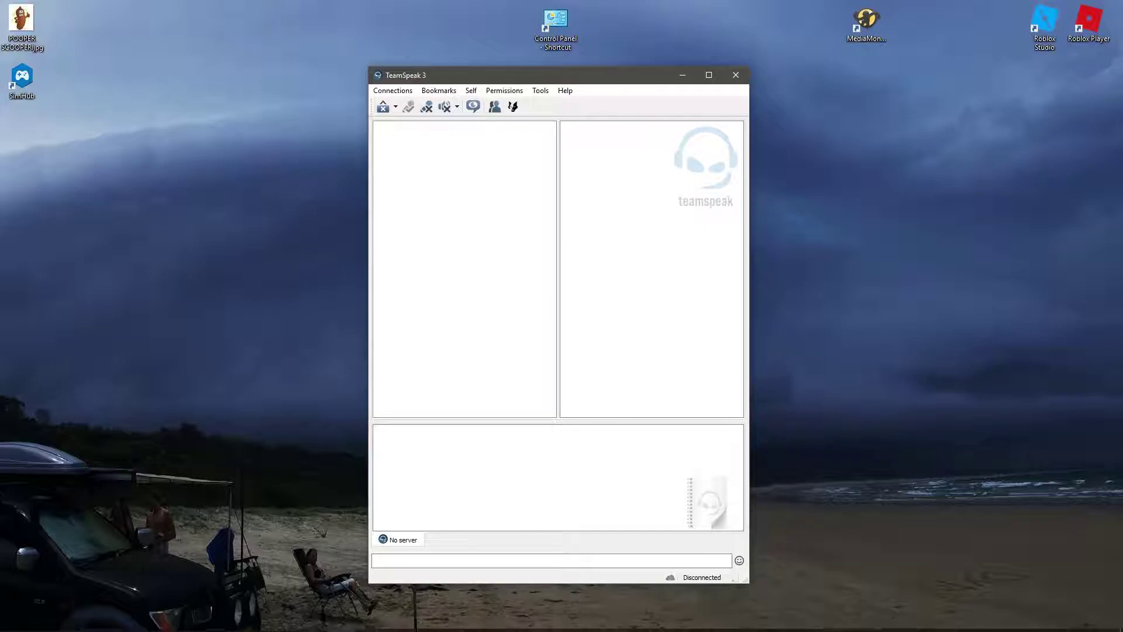
mouse_move(230, 627)
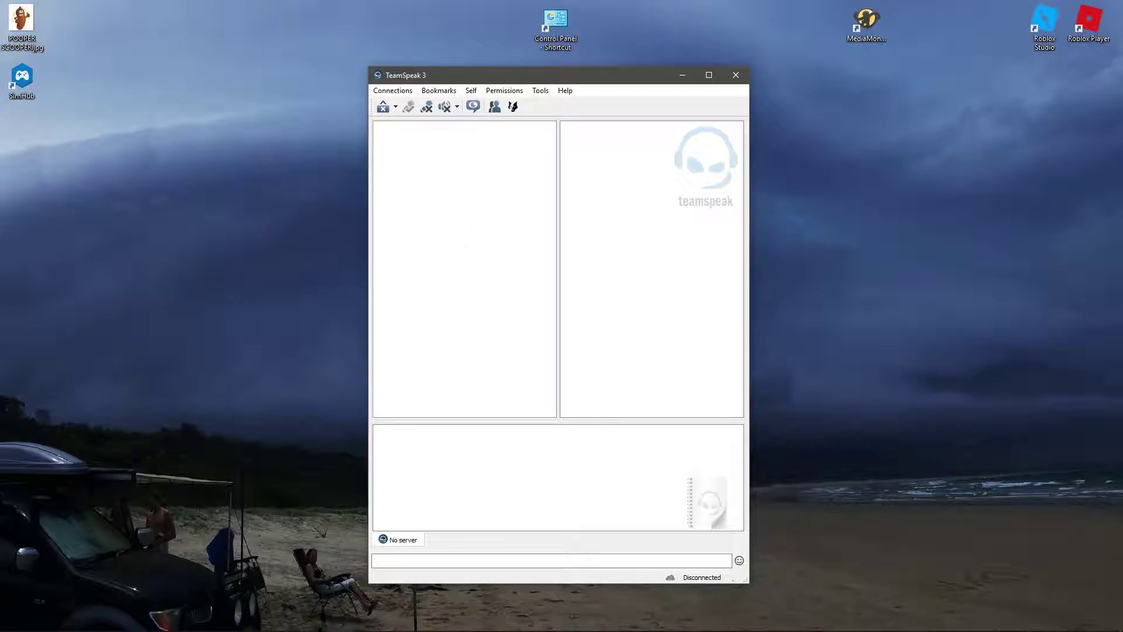
mouse_move(310, 626)
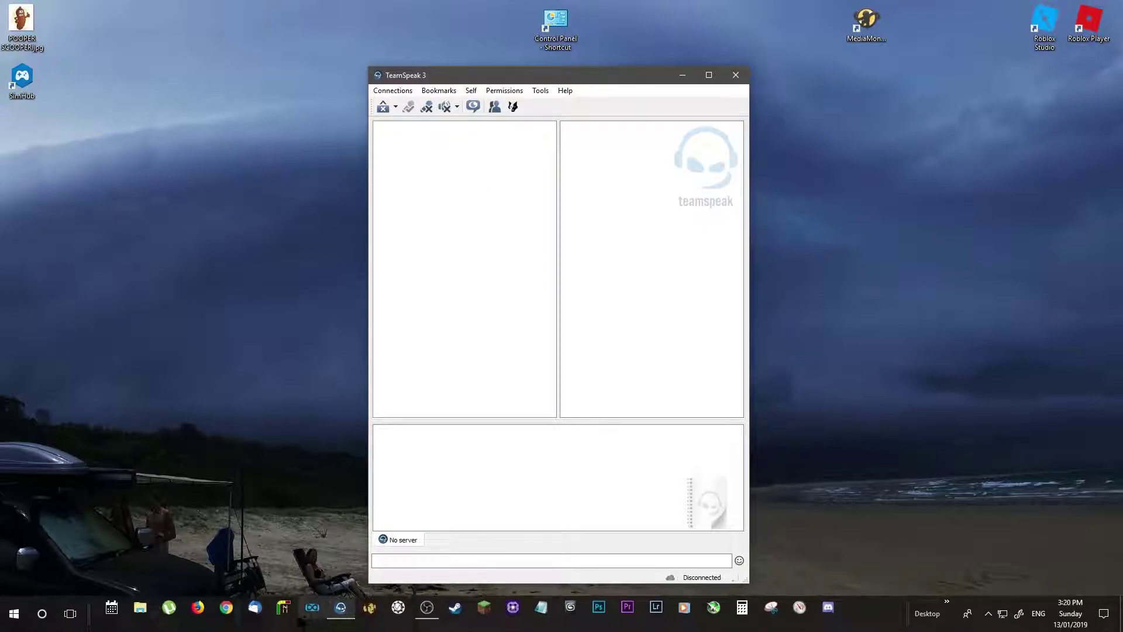
Maximize Firefox on downunder-series.com and copy the TeamSpeak address 119.252.191.5:10832
click(199, 613)
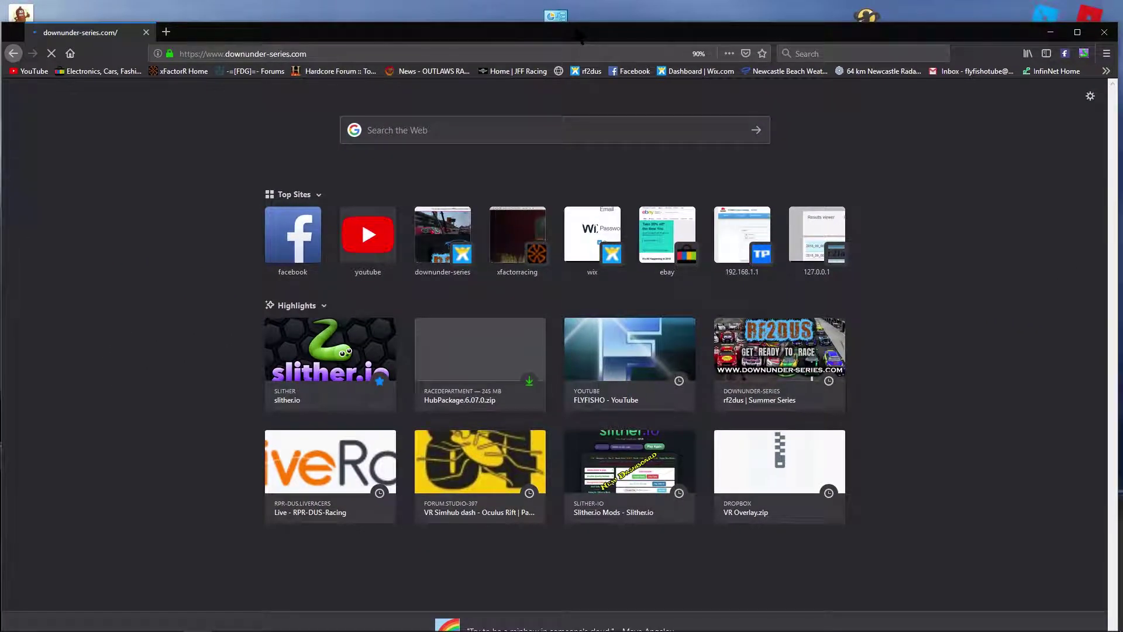
double_click(579, 35)
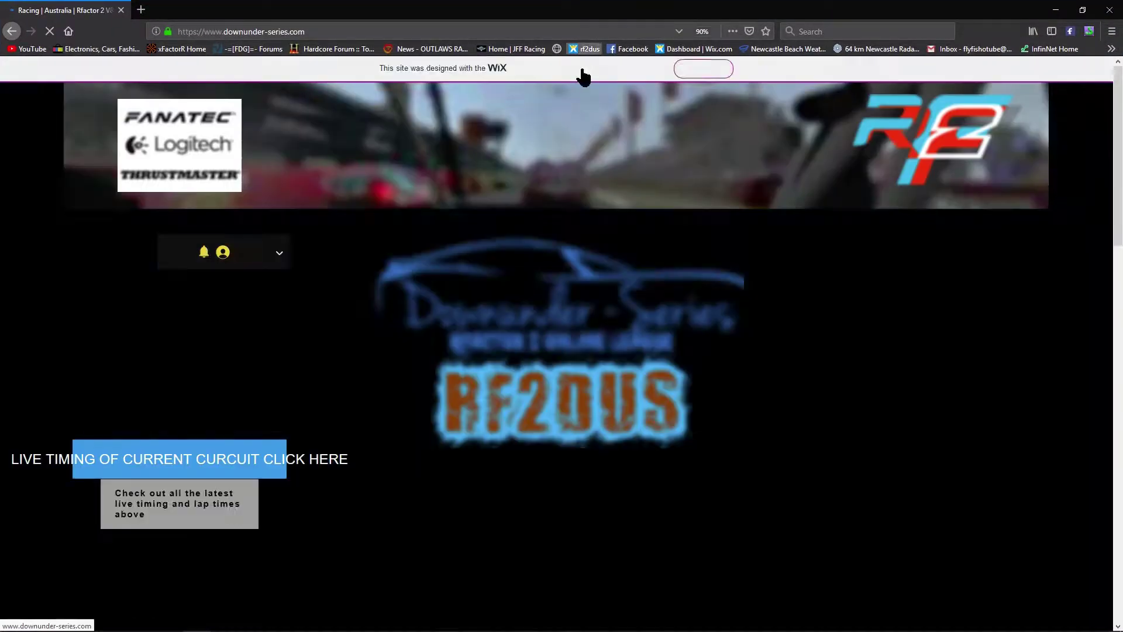
scroll(340, 354, down, 3)
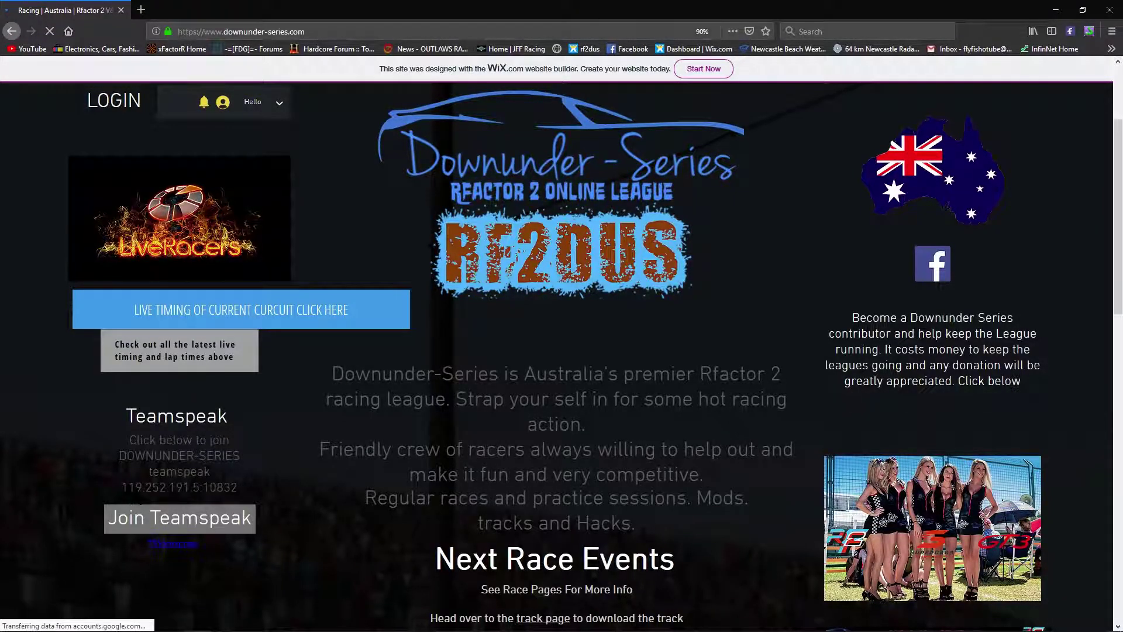
drag(121, 487, 237, 487)
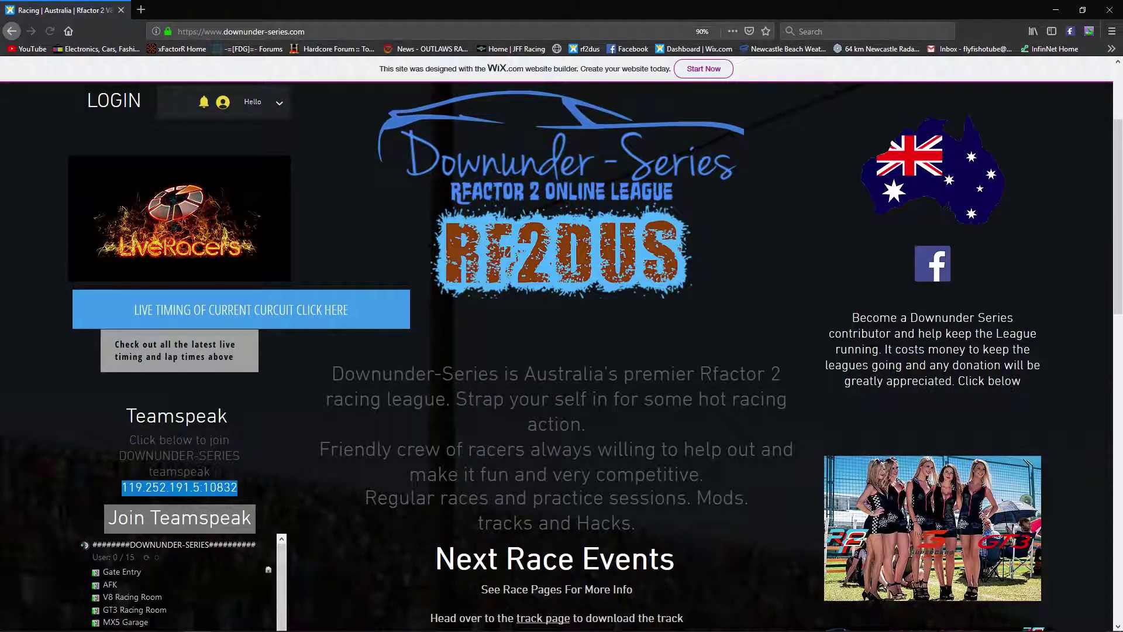
right_click(221, 489)
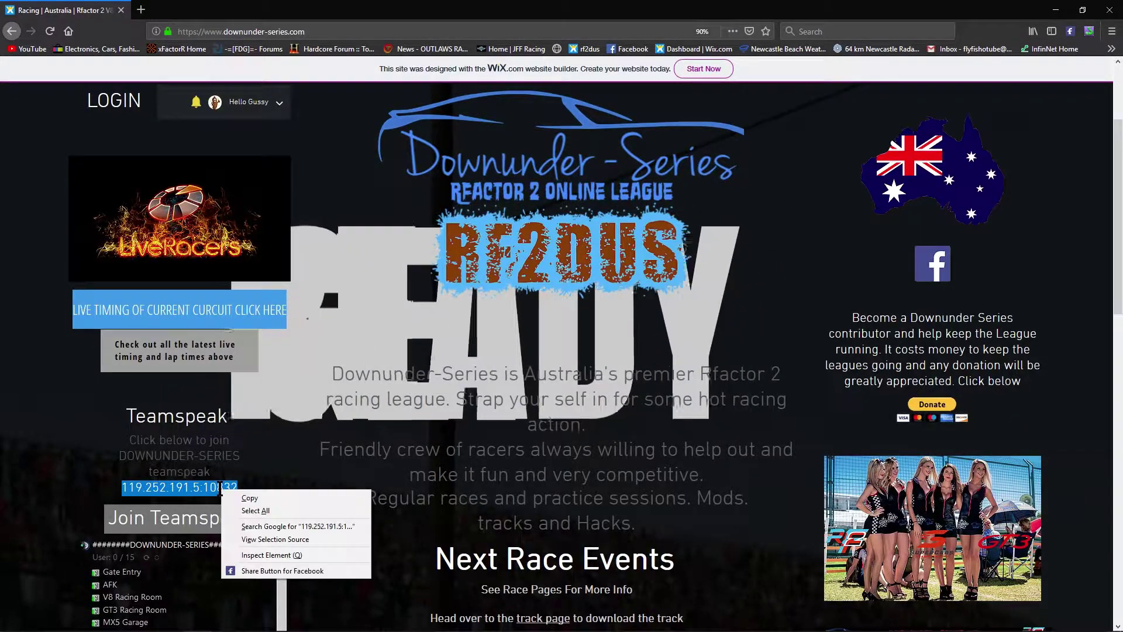
click(253, 498)
Copy the server address once more and drag Firefox off-screen to uncover TeamSpeak
scroll(280, 477, down, 2)
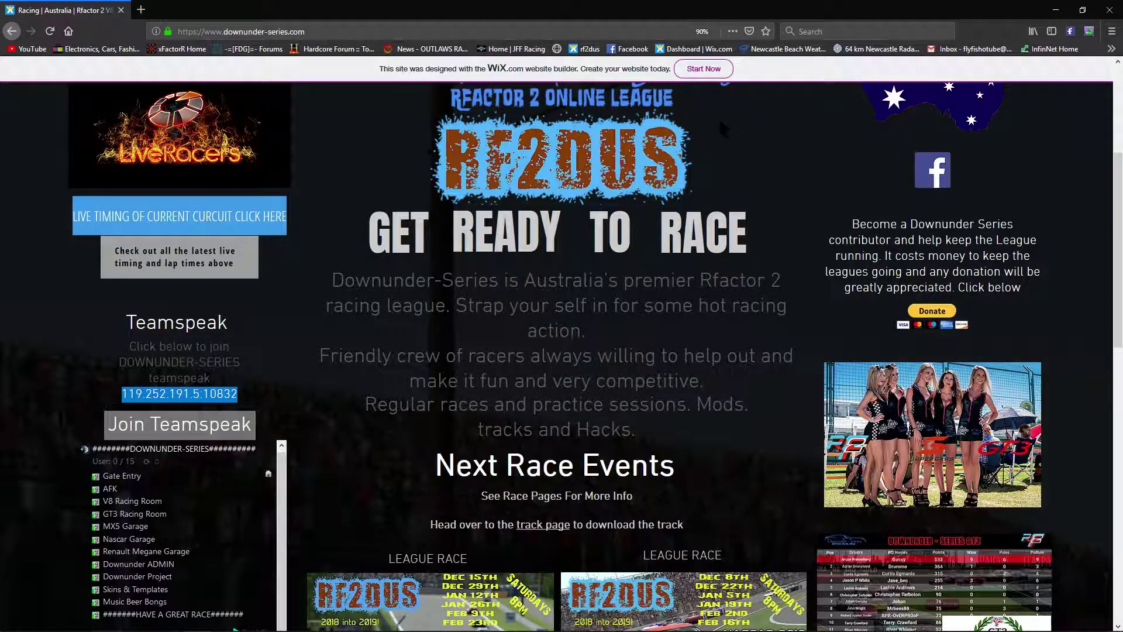
right_click(191, 397)
click(222, 405)
drag(690, 14, 688, 598)
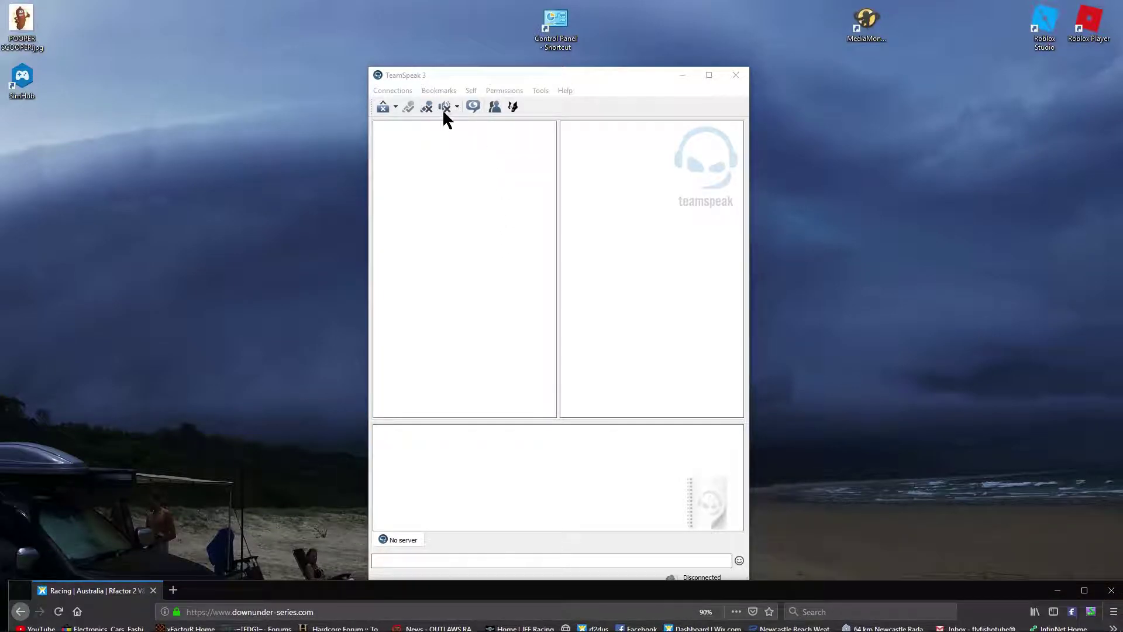
Paste 119.252.191.5:10832 into the Connect dialog and connect to the Downunder-Series server
click(402, 93)
click(406, 103)
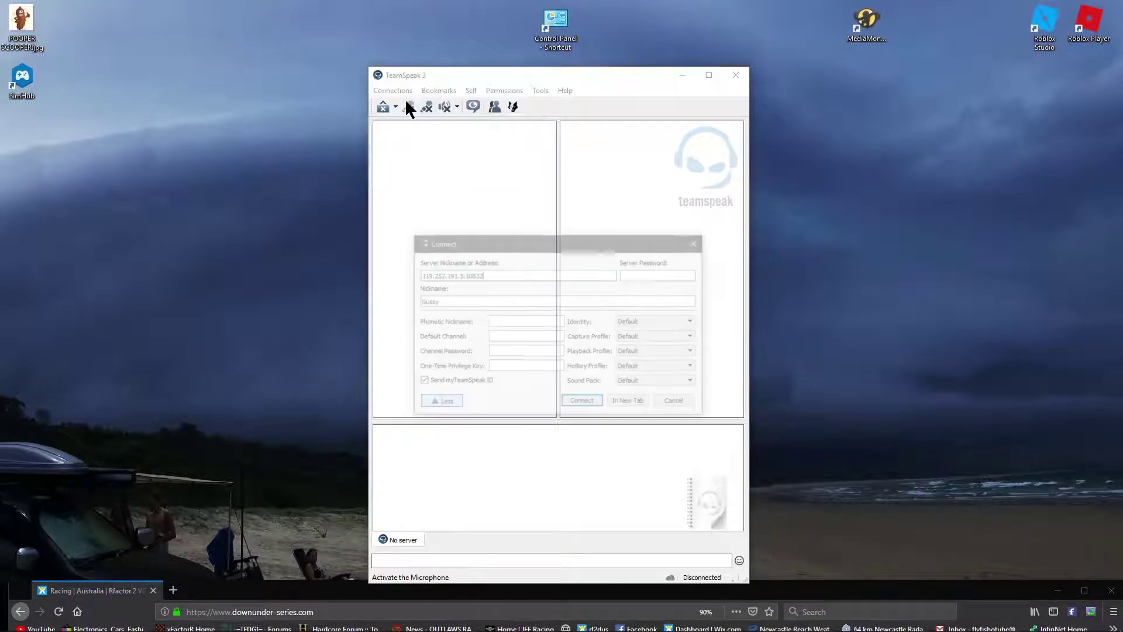
drag(512, 274, 398, 273)
right_click(448, 274)
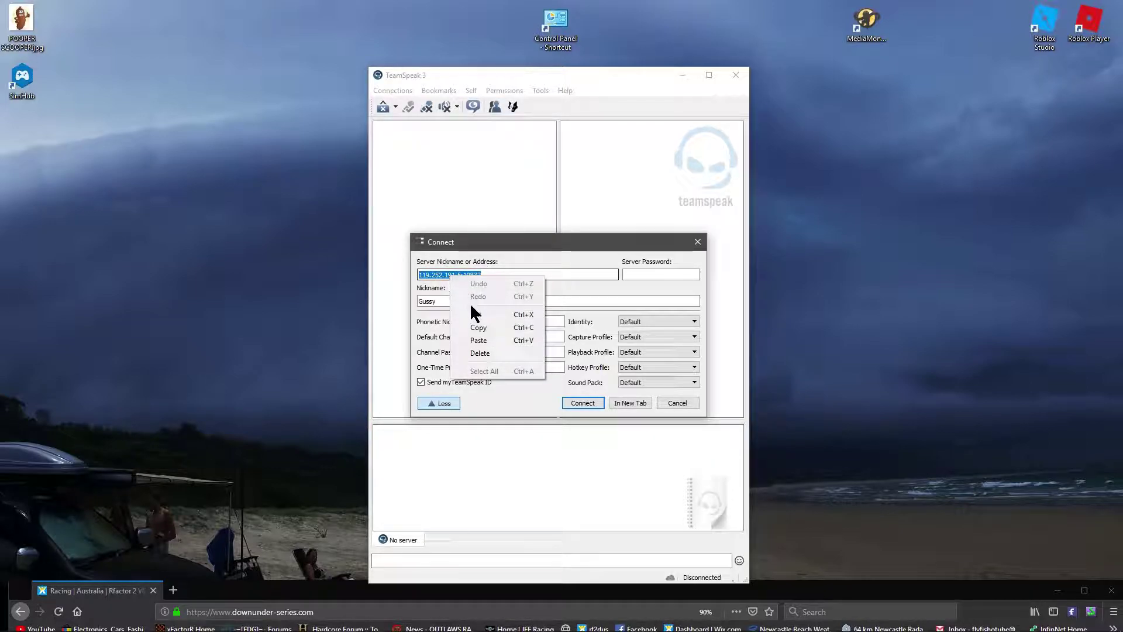
click(479, 339)
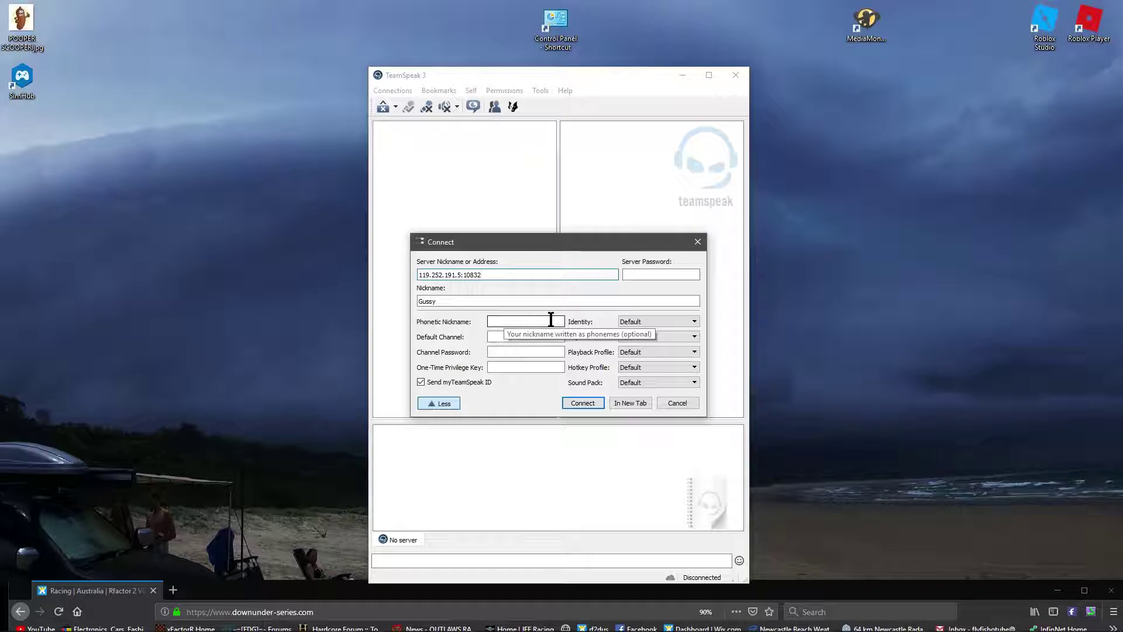
click(586, 403)
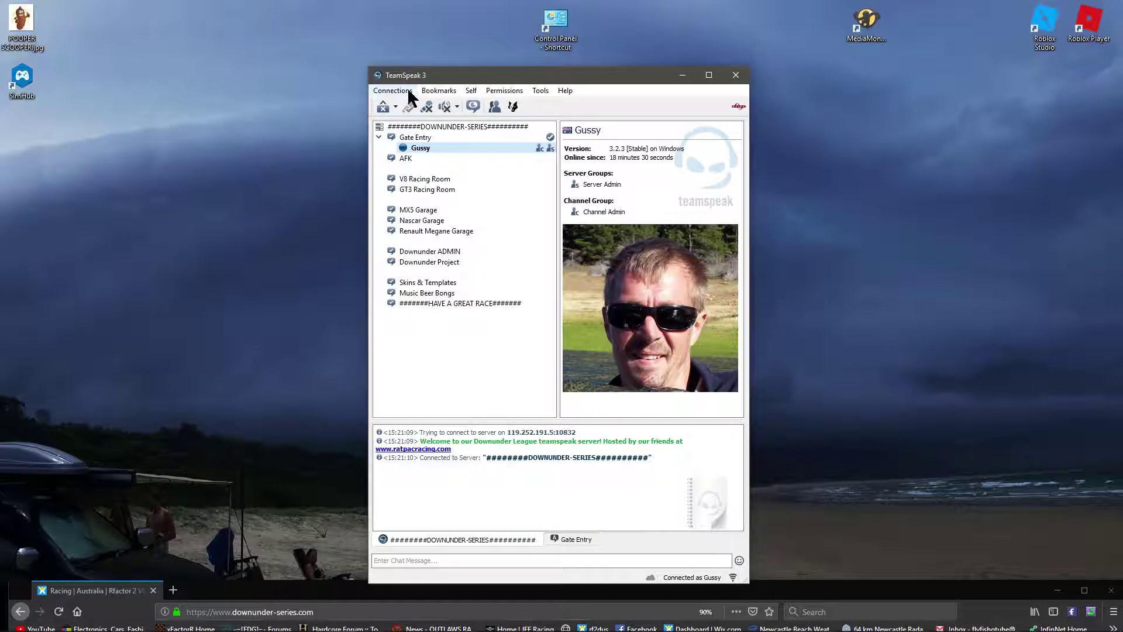
Start bookmarking the current server, cancel and discard it, then close the Bookmarks menu
click(440, 92)
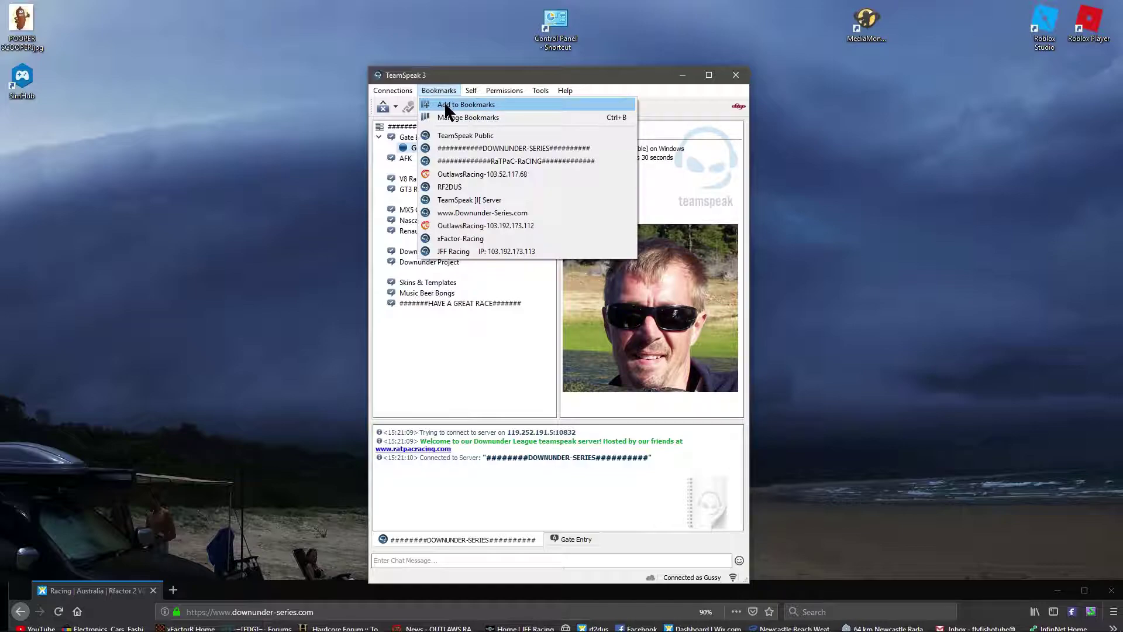
click(465, 105)
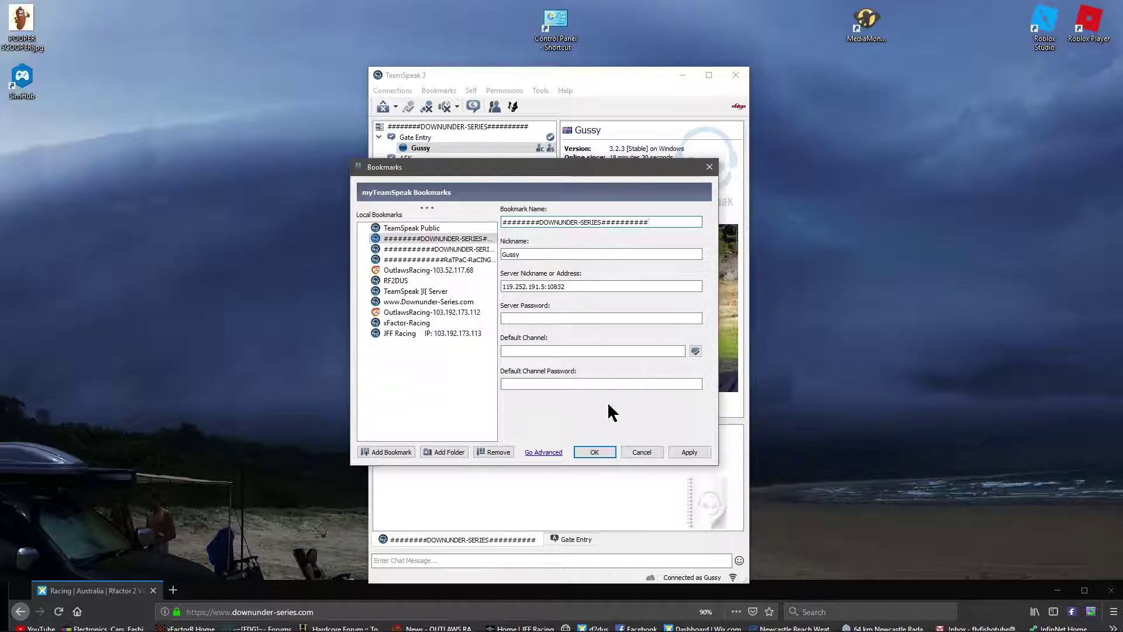
click(645, 450)
click(595, 337)
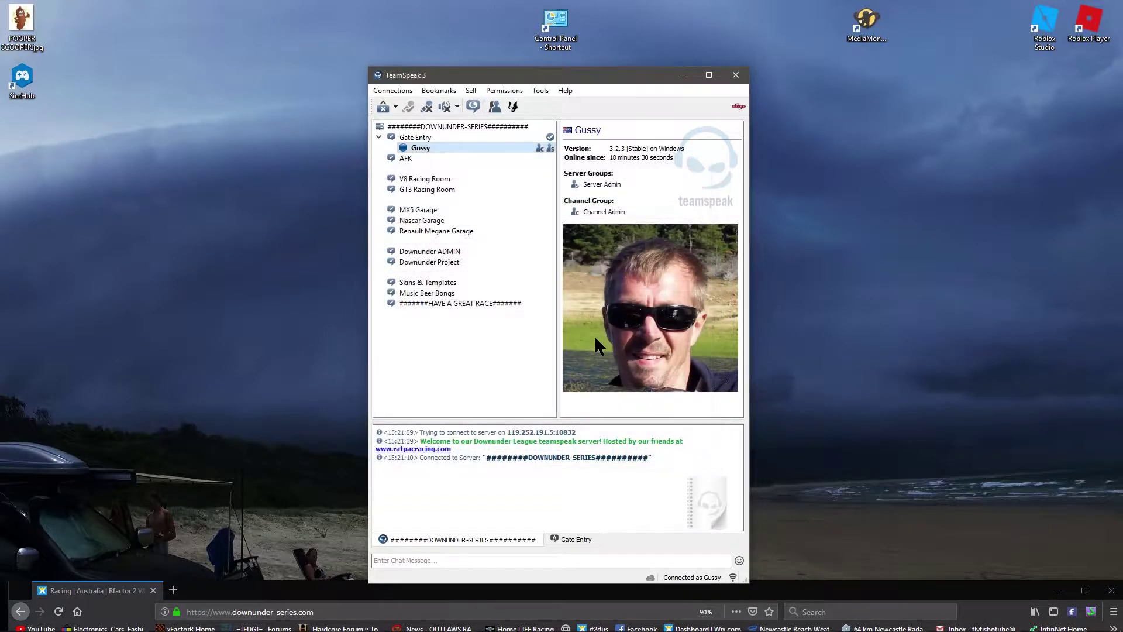
click(436, 92)
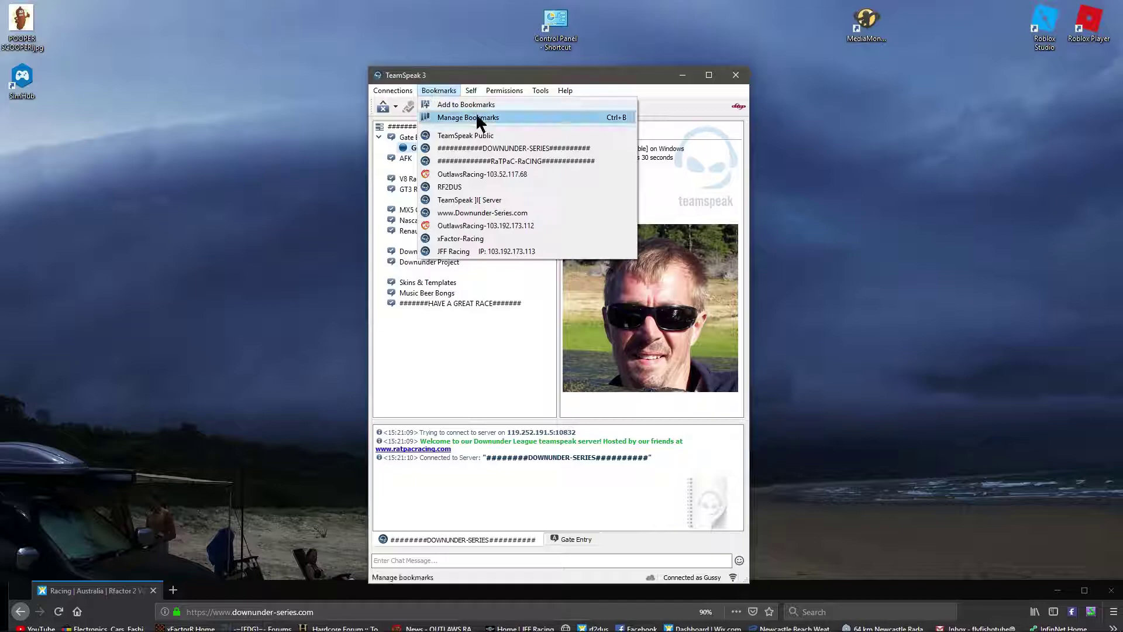
click(669, 97)
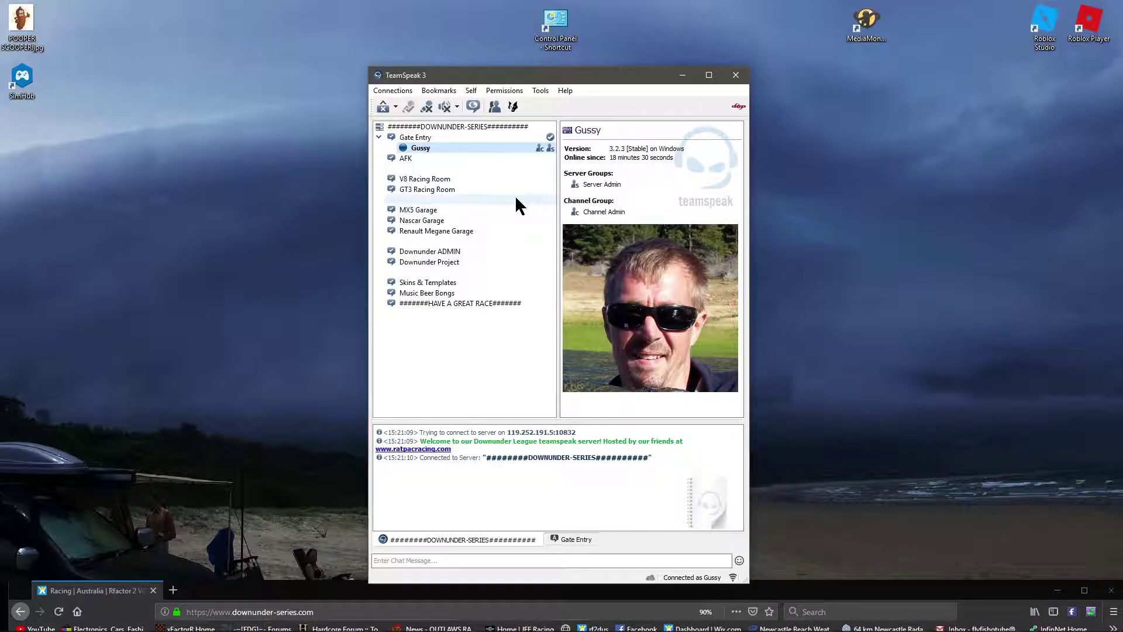
In Options > Capture, begin a mic test and lower the voice activation threshold to about +2 dB
click(541, 91)
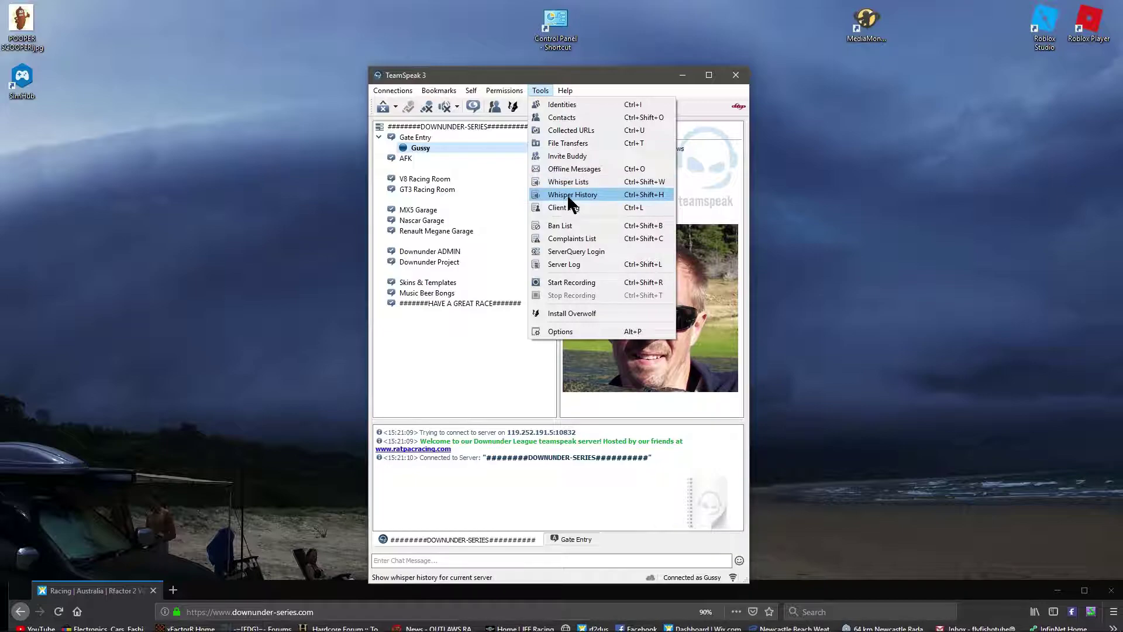
click(560, 332)
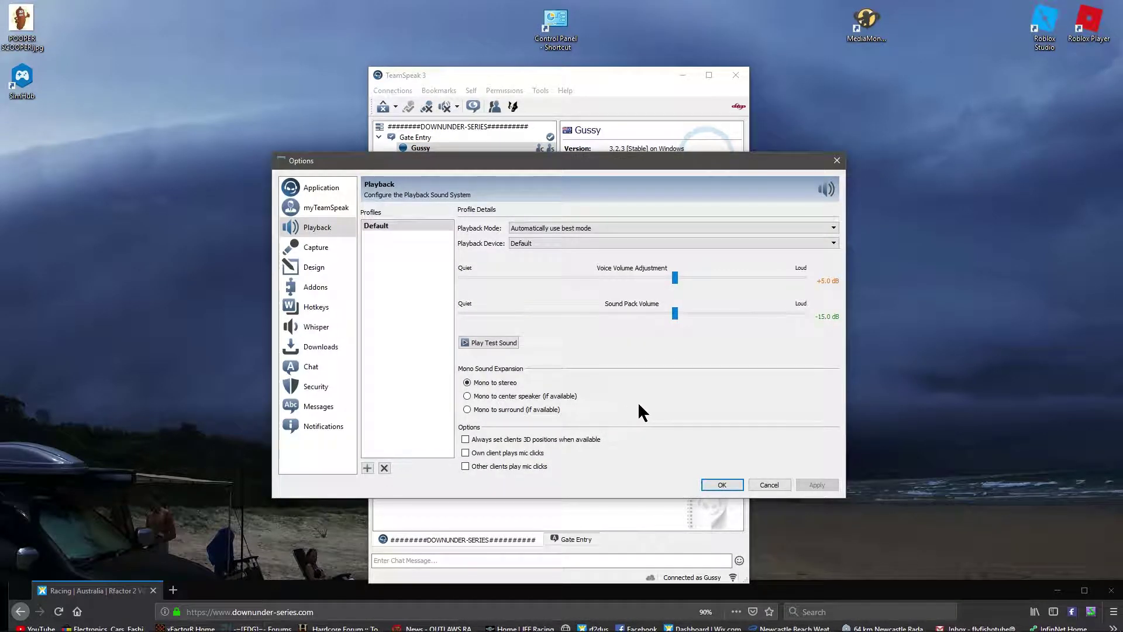
click(316, 248)
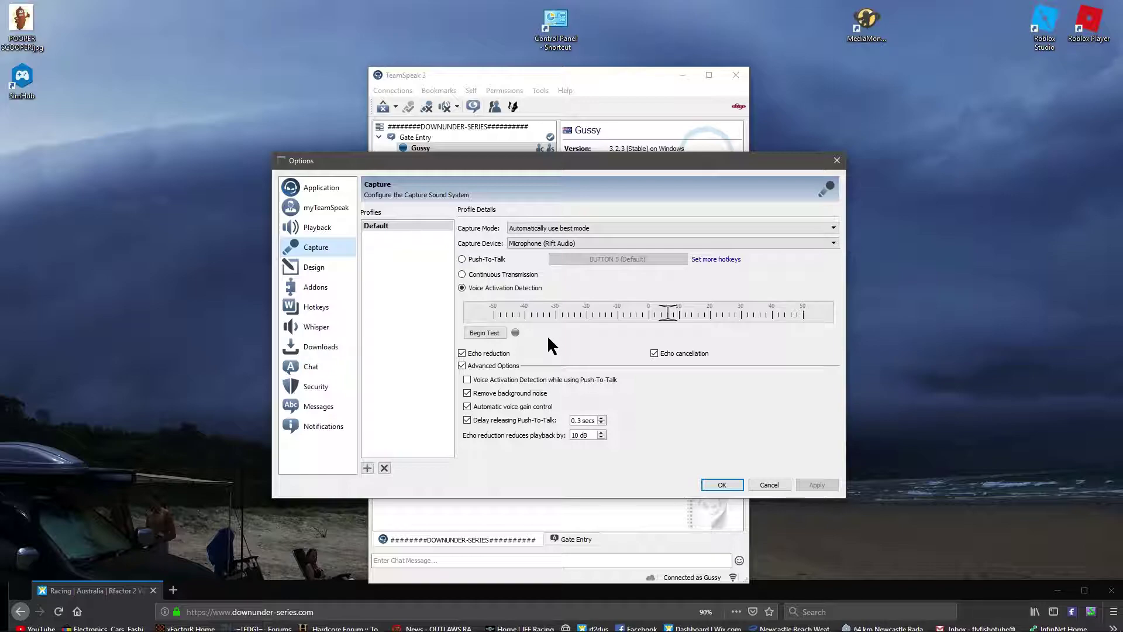
click(486, 331)
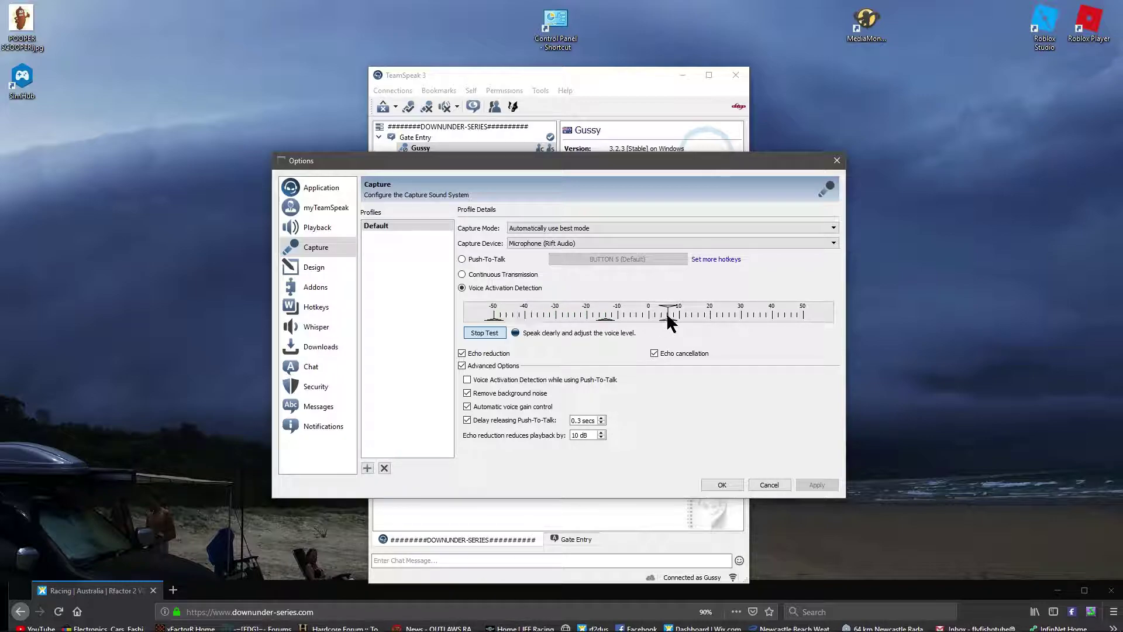
mouse_move(668, 314)
mouse_down()
mouse_move(644, 316)
mouse_move(668, 315)
mouse_up()
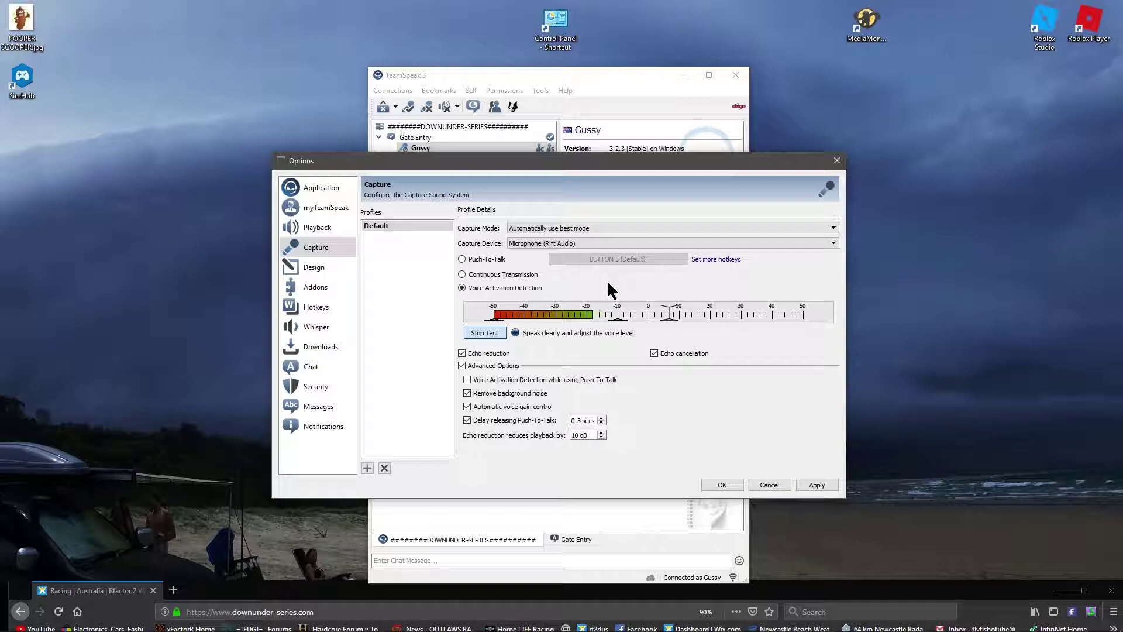
Try F1 as push-to-talk hotkey, cancel to keep BUTTON 5, then select Voice Activation Detection
click(462, 260)
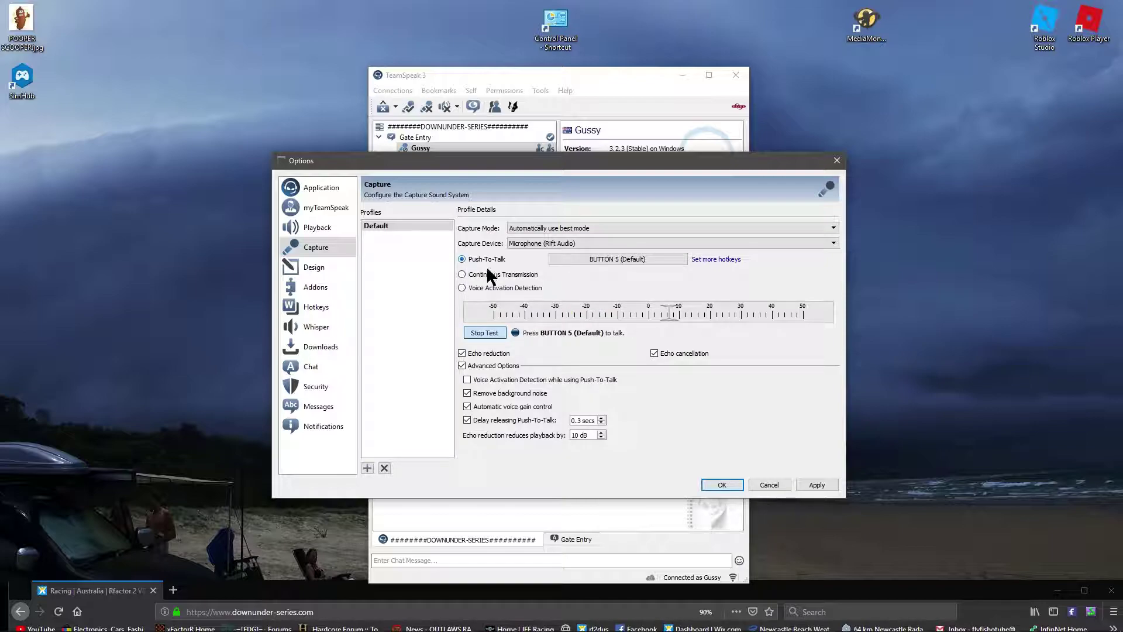
click(634, 259)
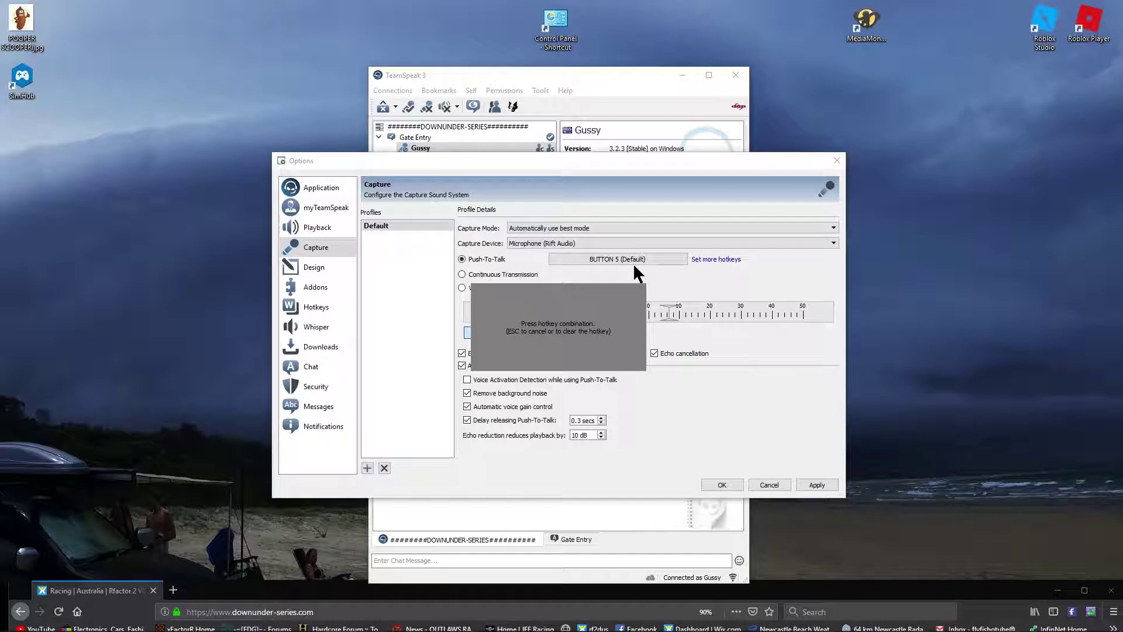
key(F1)
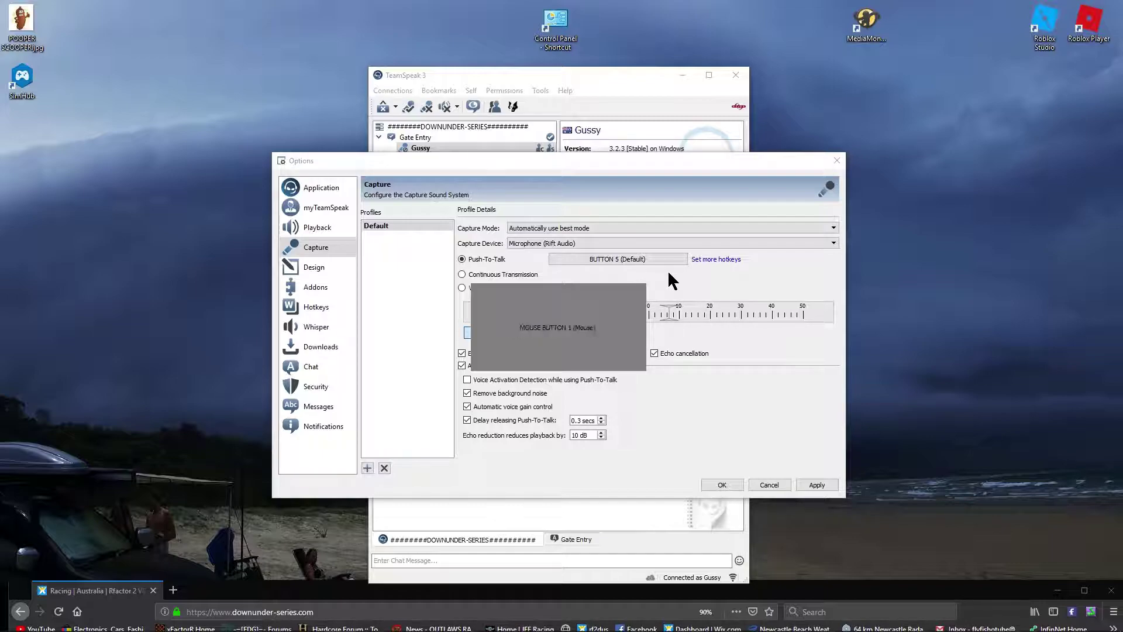
click(580, 369)
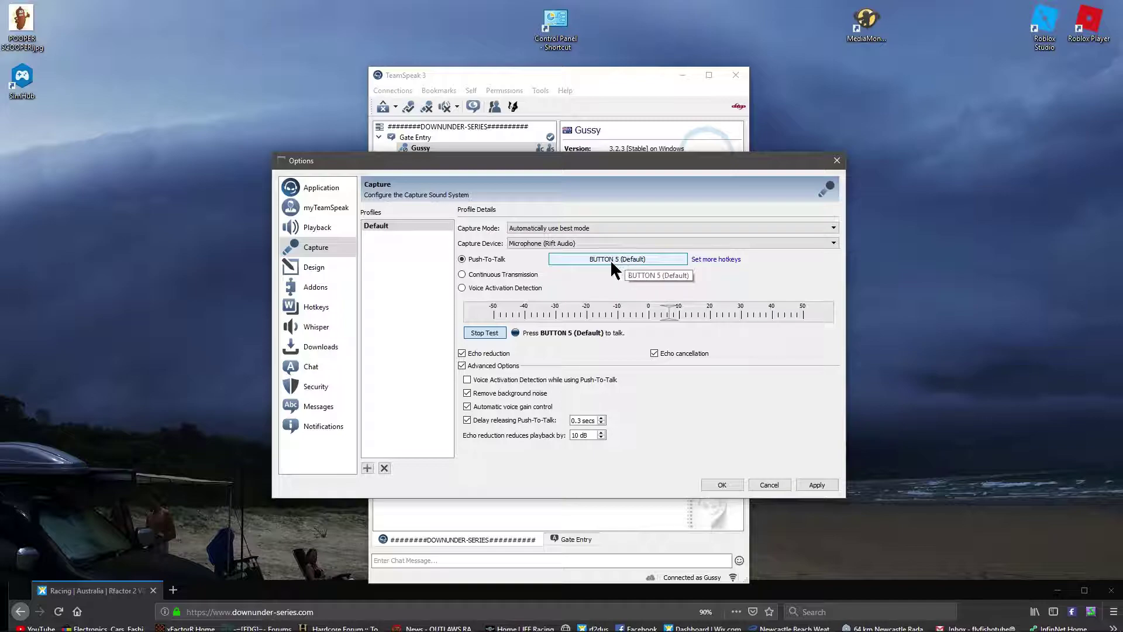
mouse_move(468, 289)
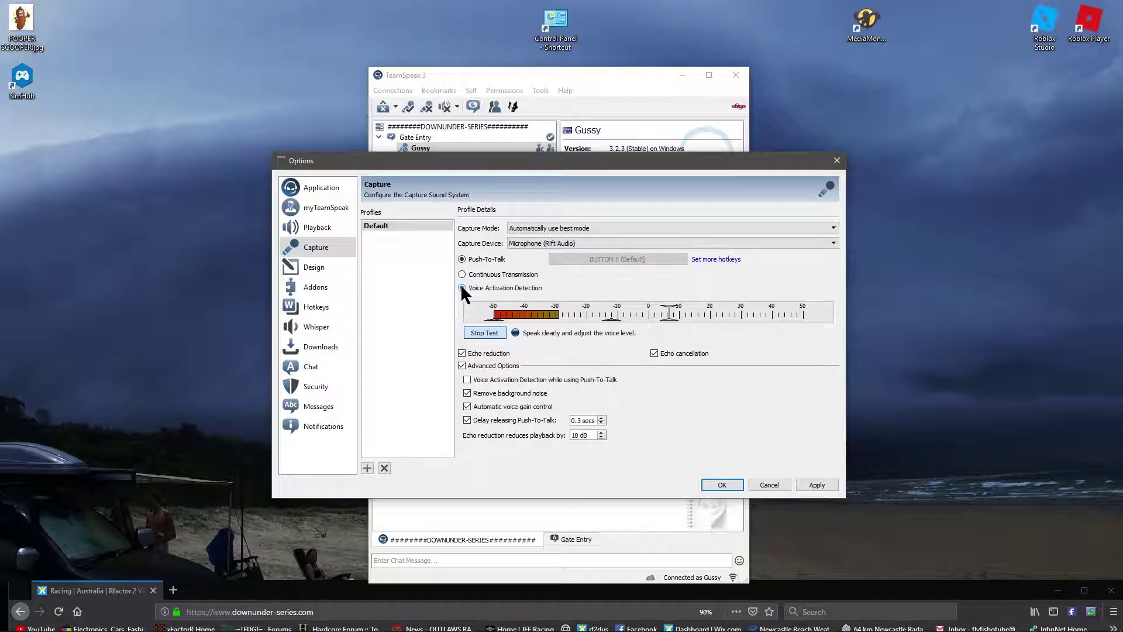
click(462, 288)
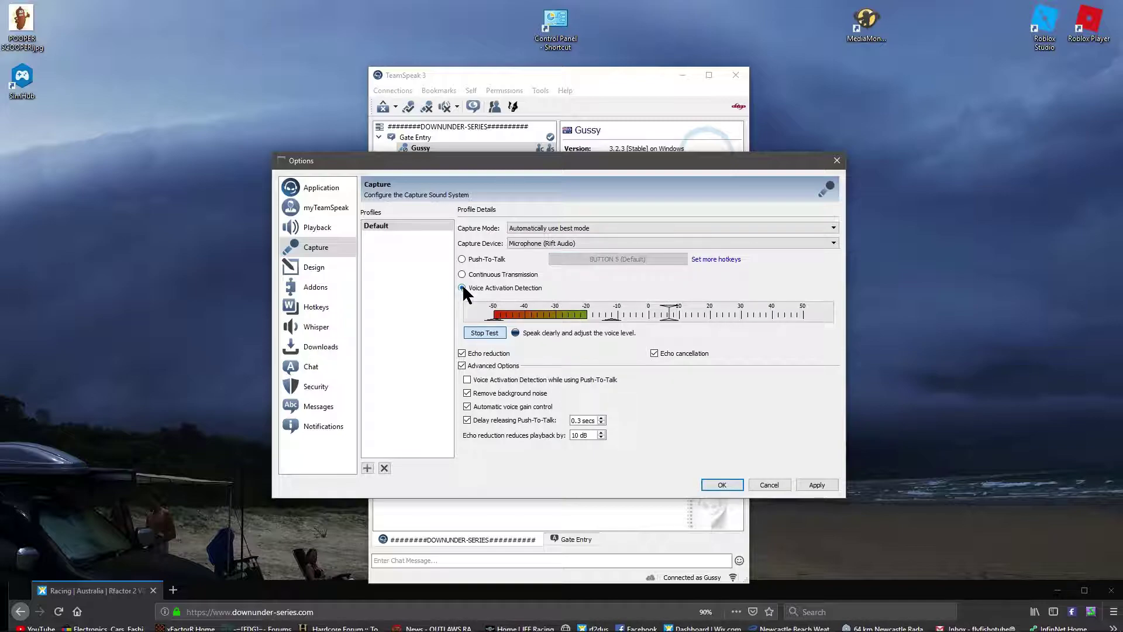
Stop the test, switch the capture device to FrontMic and start a new mic test
click(489, 332)
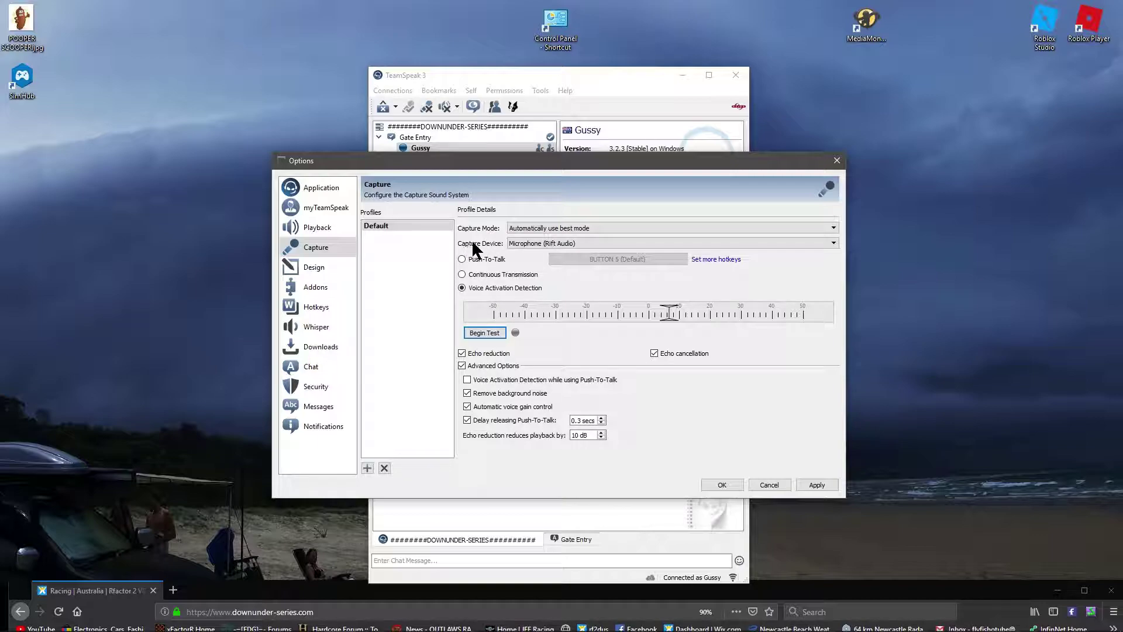
click(833, 244)
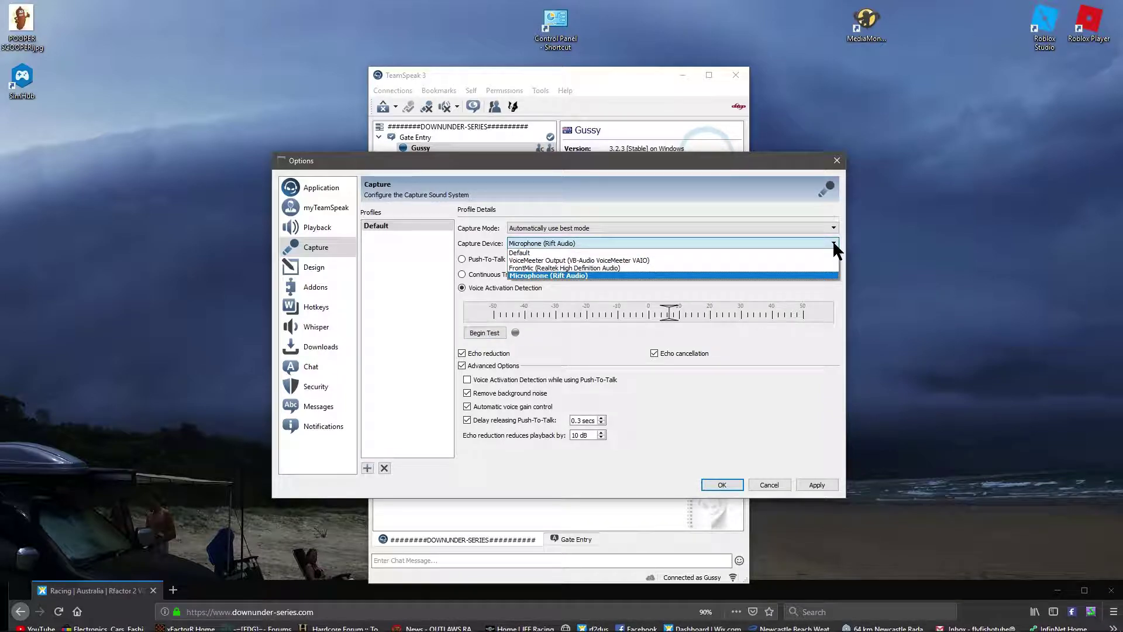
click(554, 268)
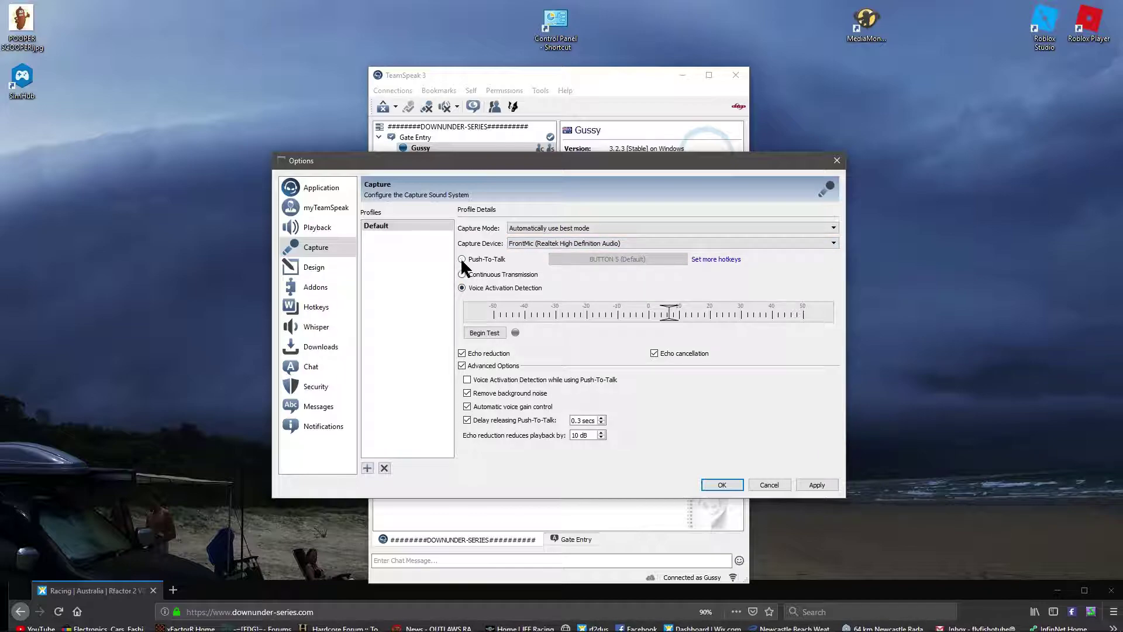
click(486, 331)
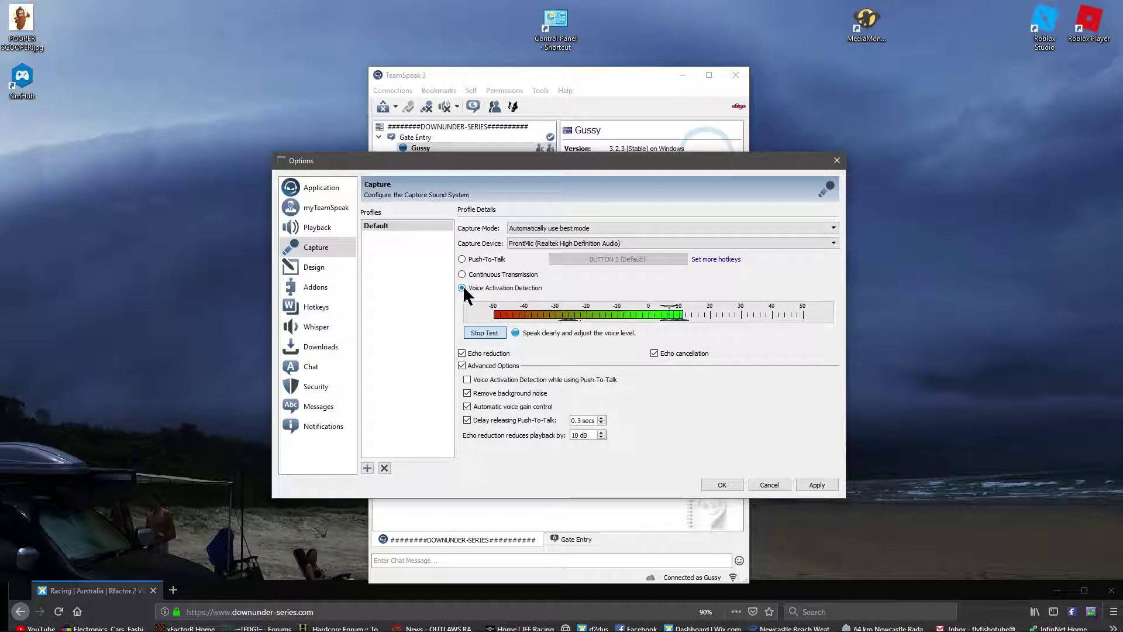
Switch back to Microphone (Rift Audio), stop the test, and move on to Playback settings
mouse_move(461, 286)
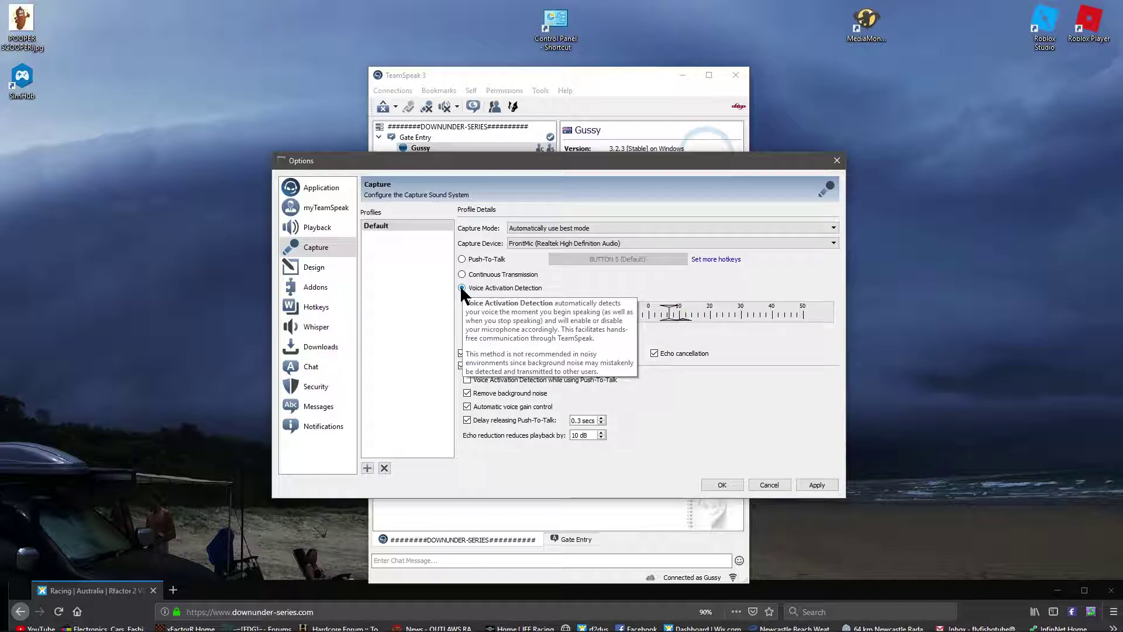
click(832, 242)
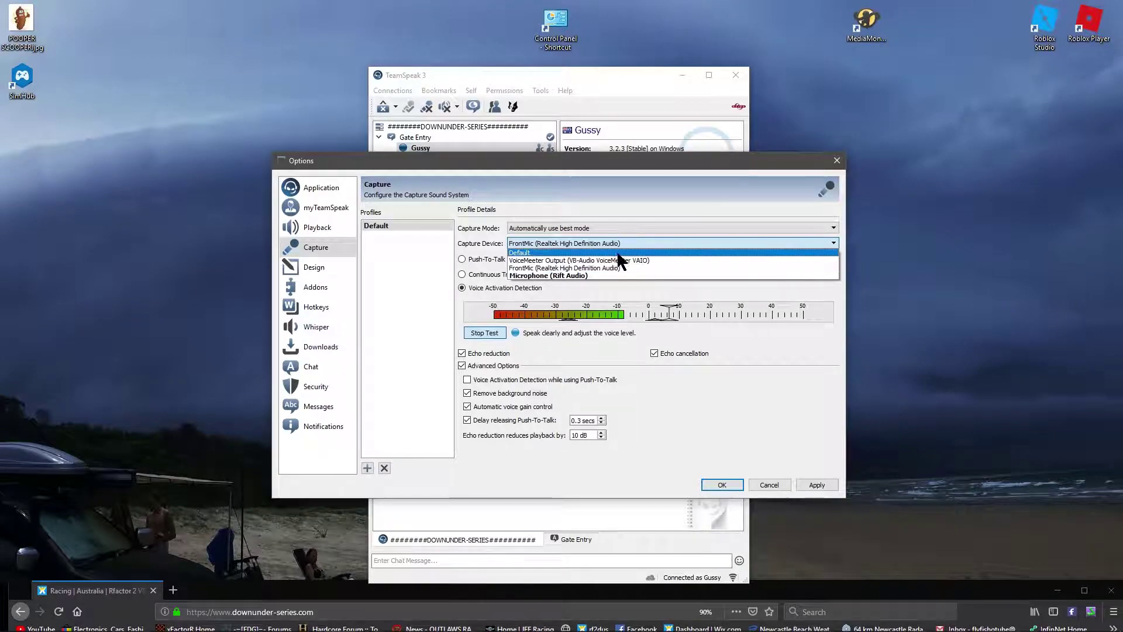
click(564, 274)
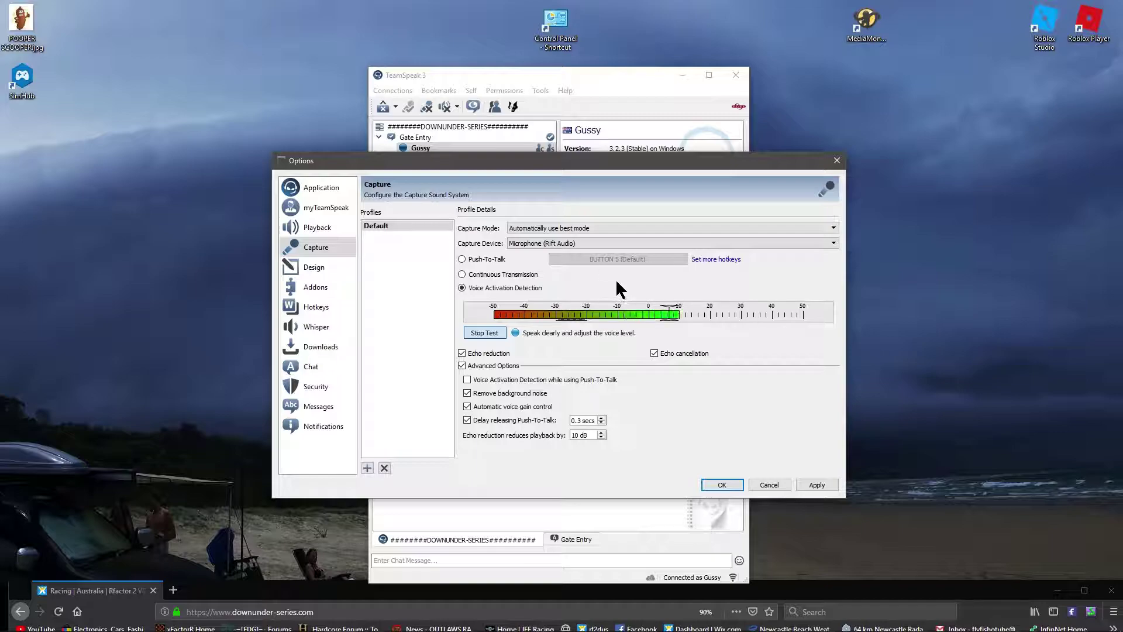
click(494, 332)
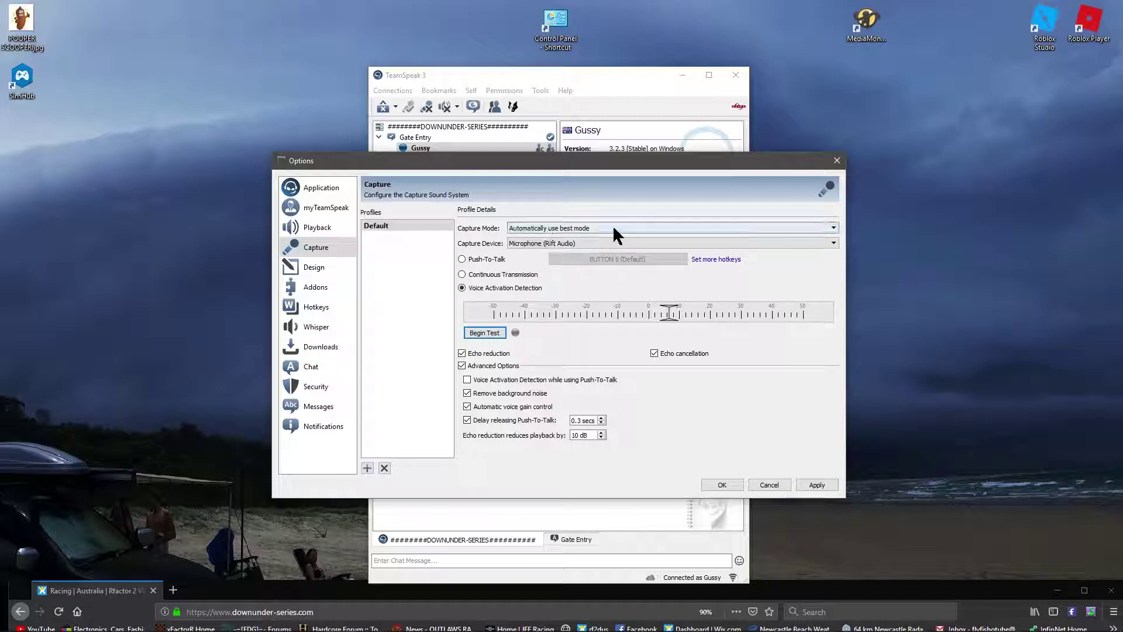
click(309, 229)
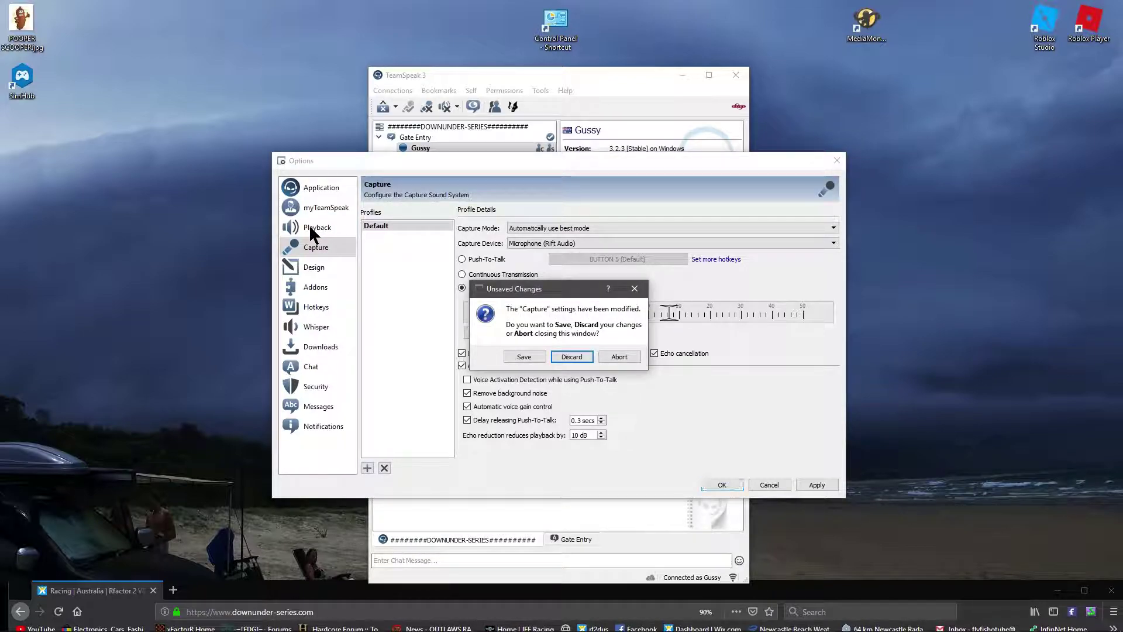
Discard the capture changes and view Playback: Voice Volume +5.0 dB, Sound Pack -15.0 dB
click(584, 356)
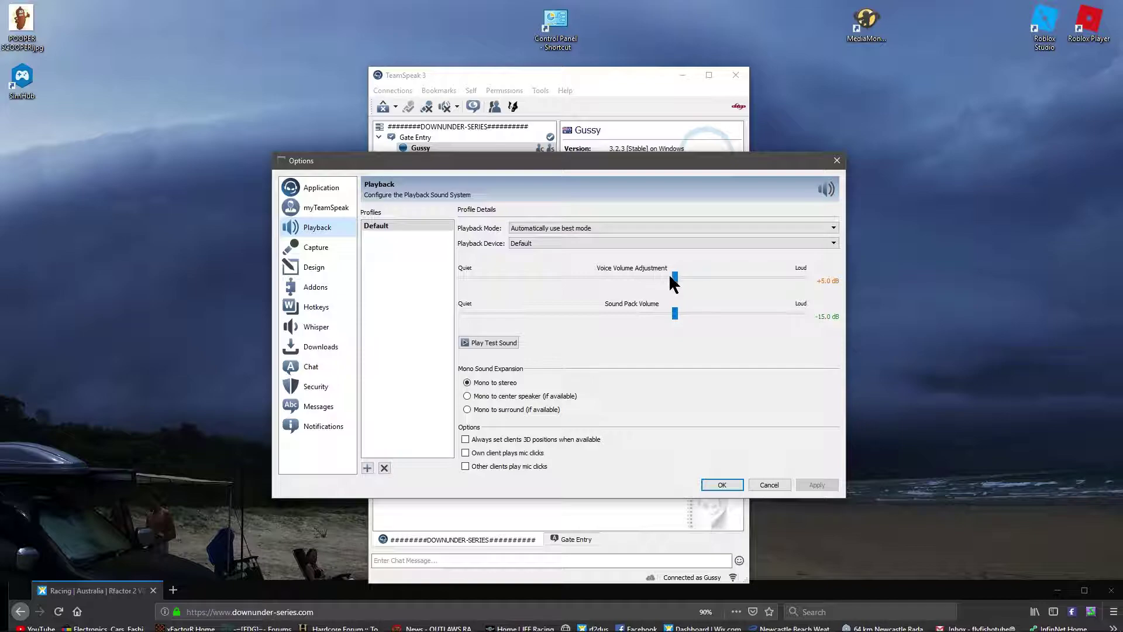
mouse_move(676, 283)
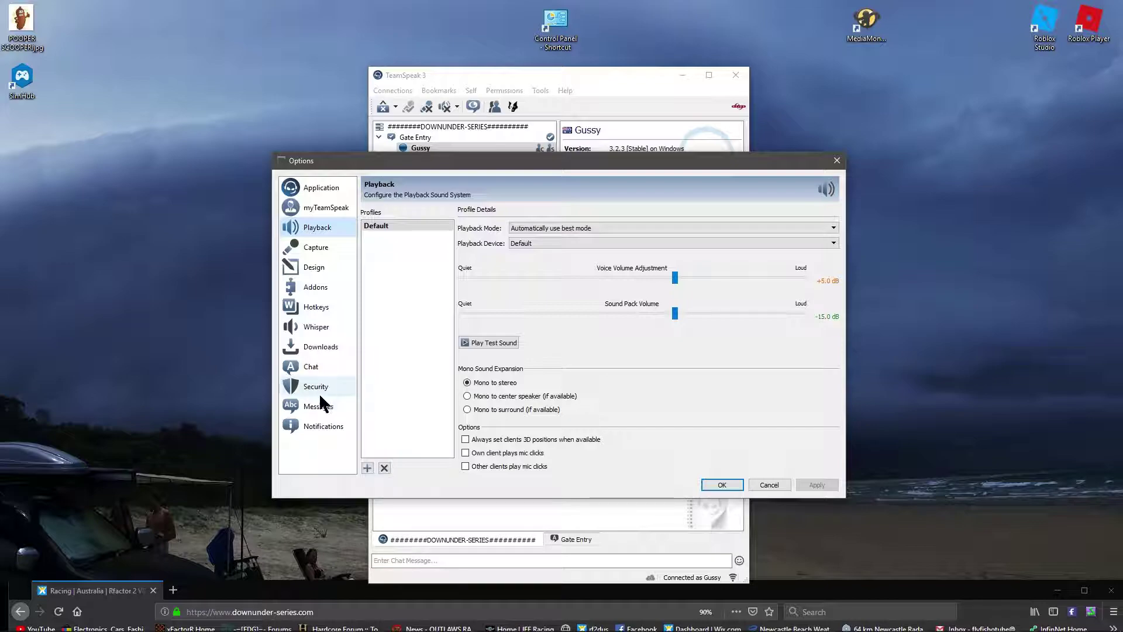
Browse the Application, myTeamSpeak, Playback, Capture and Design pages, ending on Addons
click(310, 193)
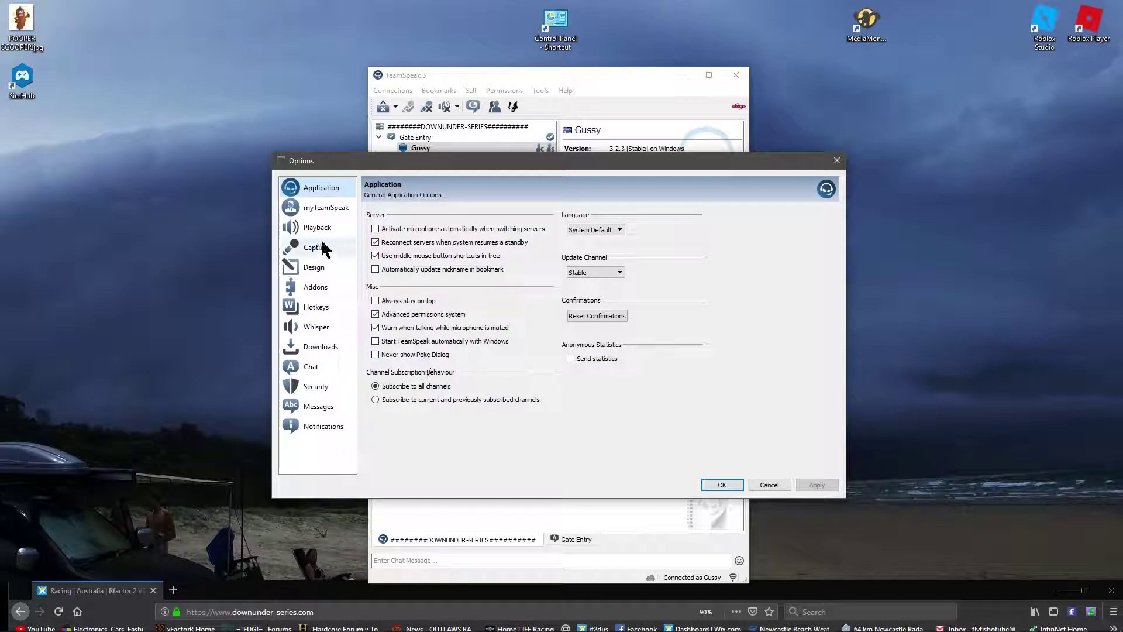
click(316, 207)
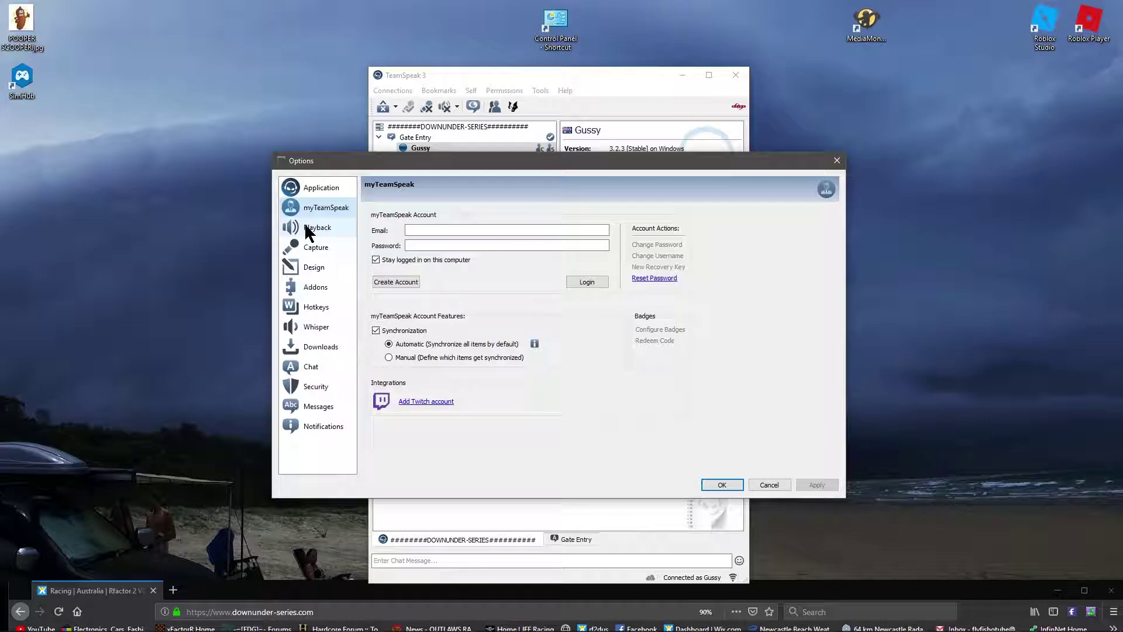
click(318, 228)
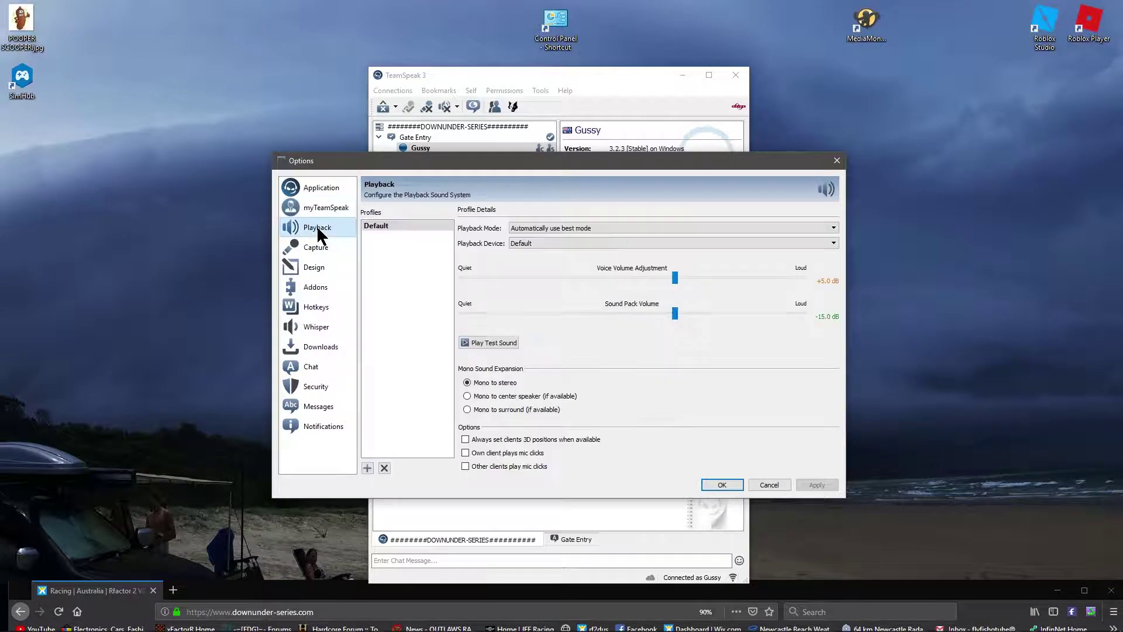
click(317, 247)
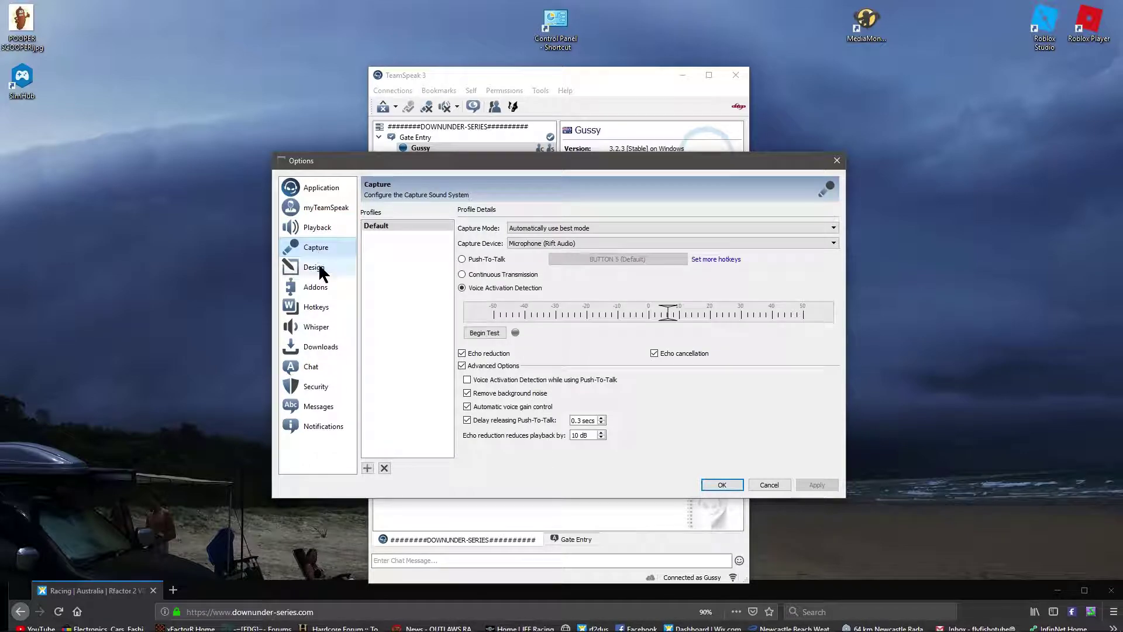
click(318, 265)
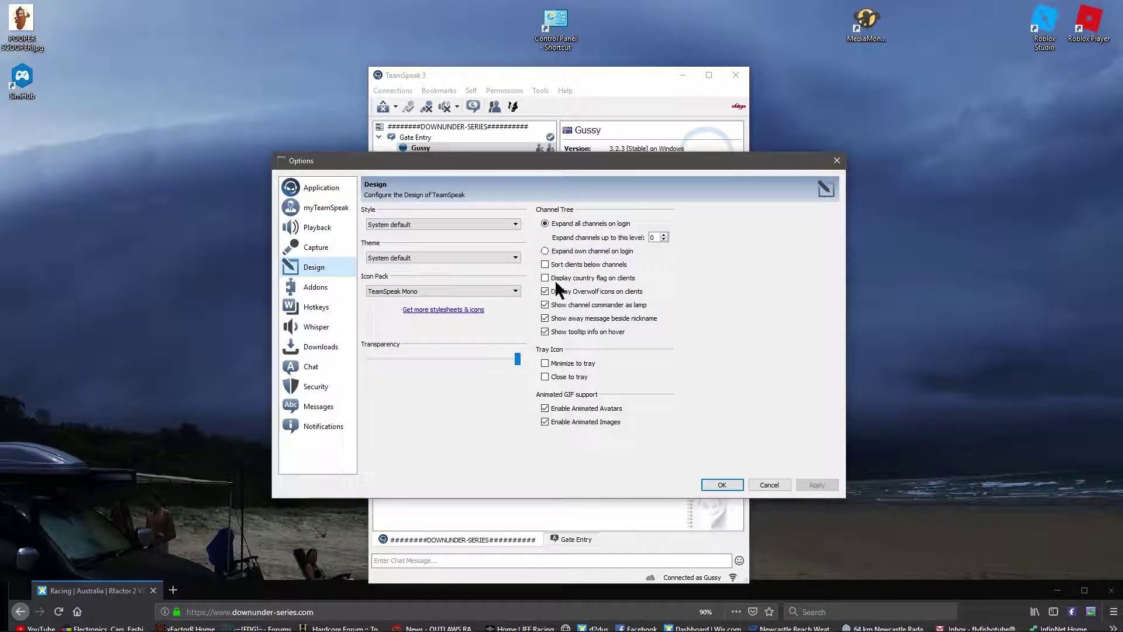
click(310, 291)
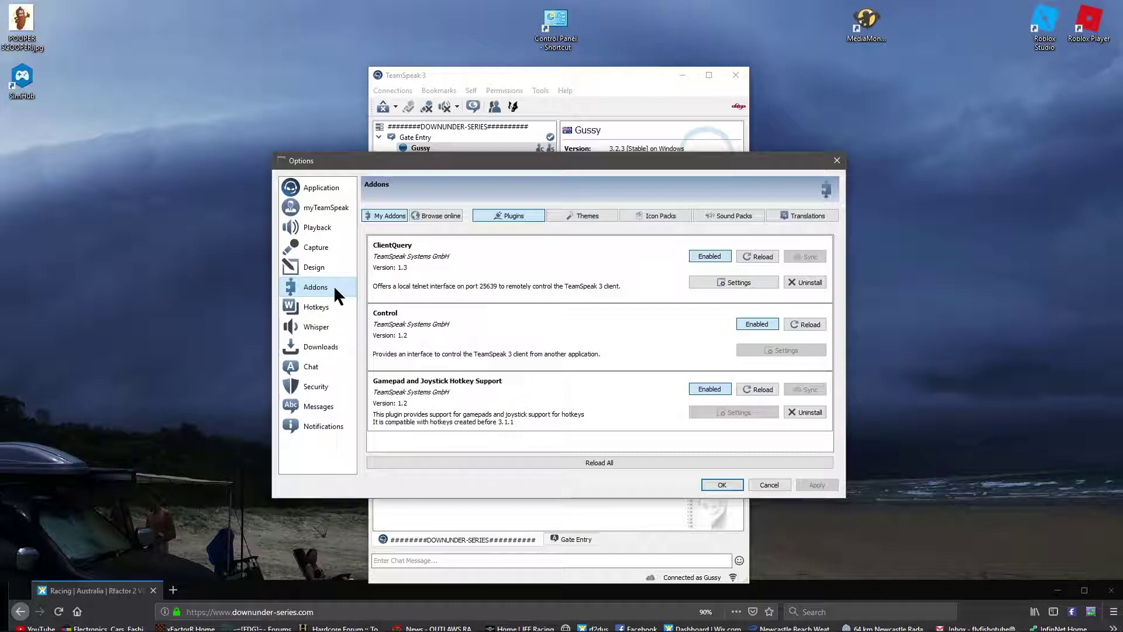
View the Hotkeys page, step a page down and back with arrow keys, then open Whisper
click(313, 310)
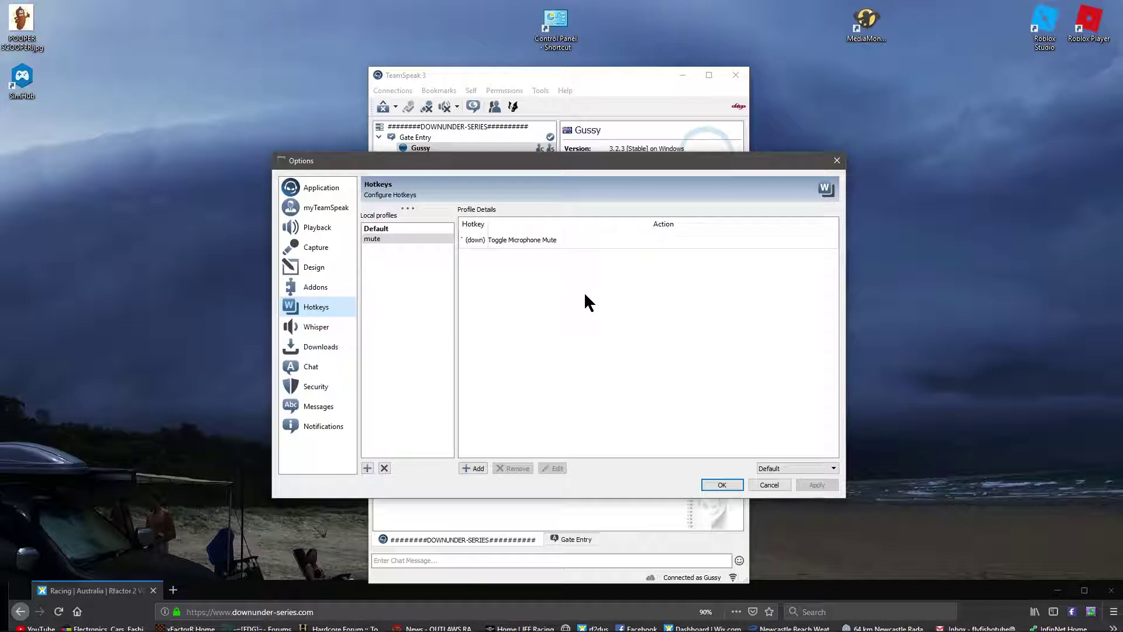
key(Down)
key(Up)
click(310, 325)
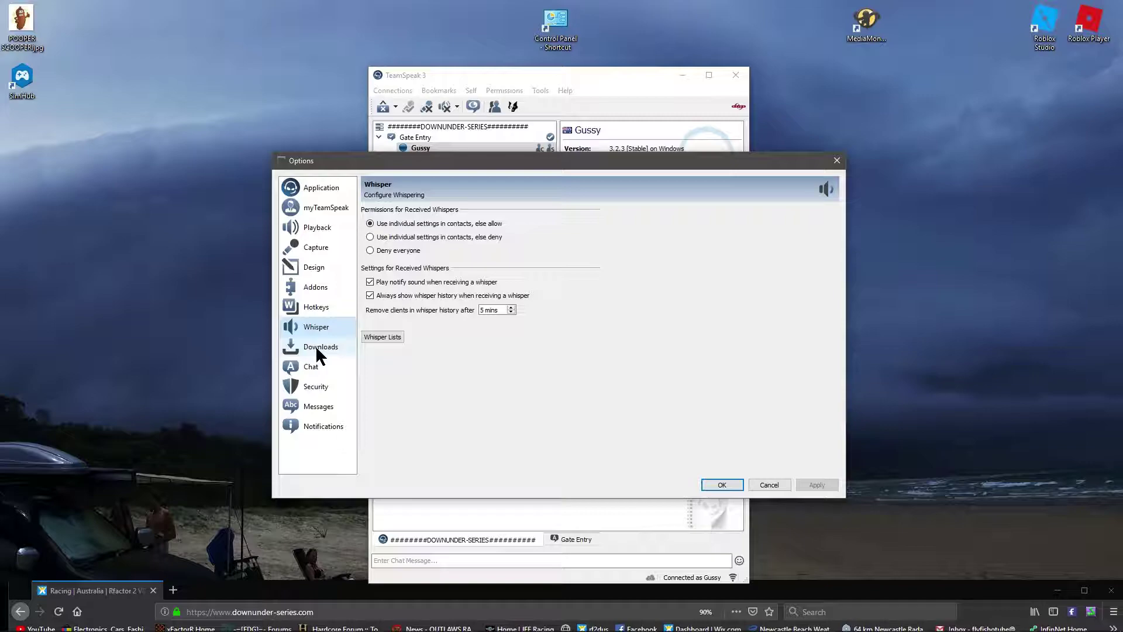
Review the Downloads, Chat, Security, Messages and Notifications option pages, then accept with OK
click(317, 348)
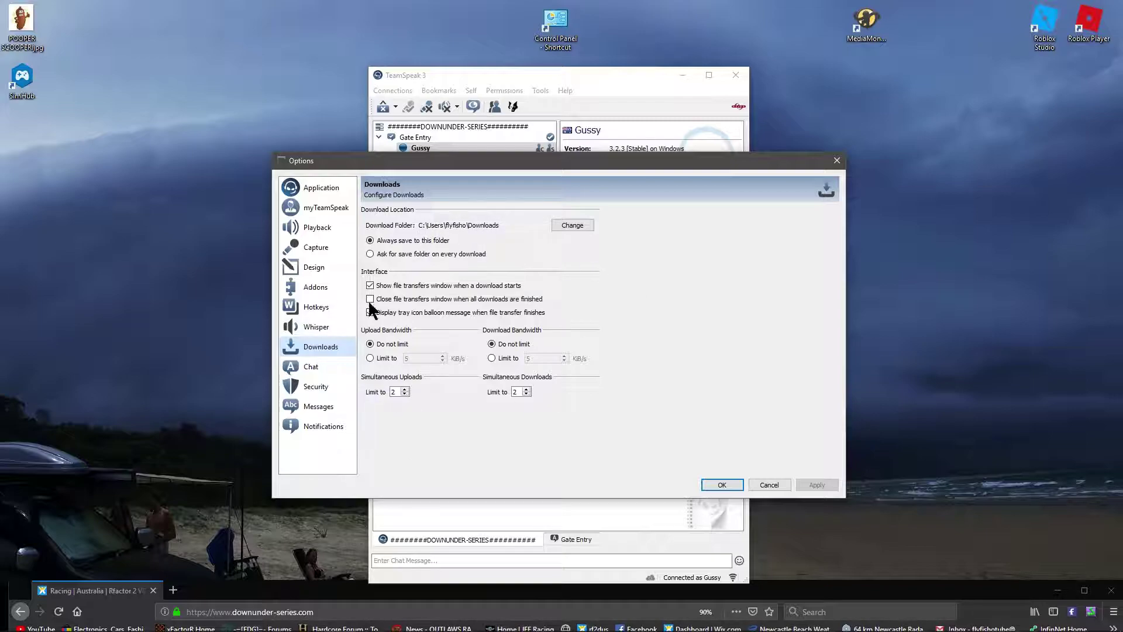
click(305, 369)
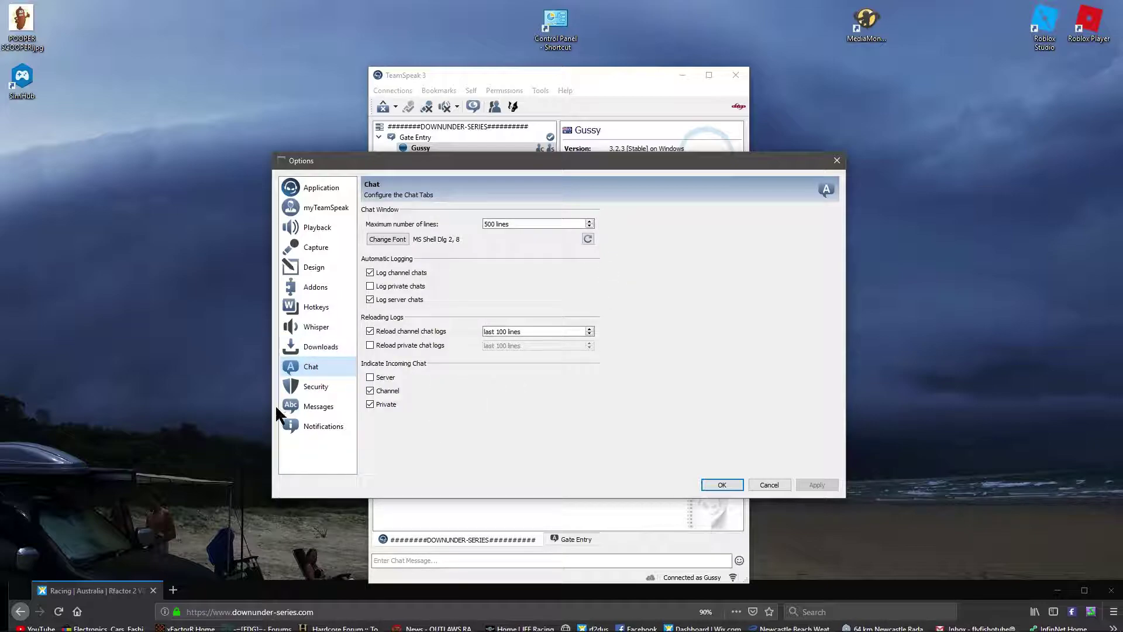
click(312, 386)
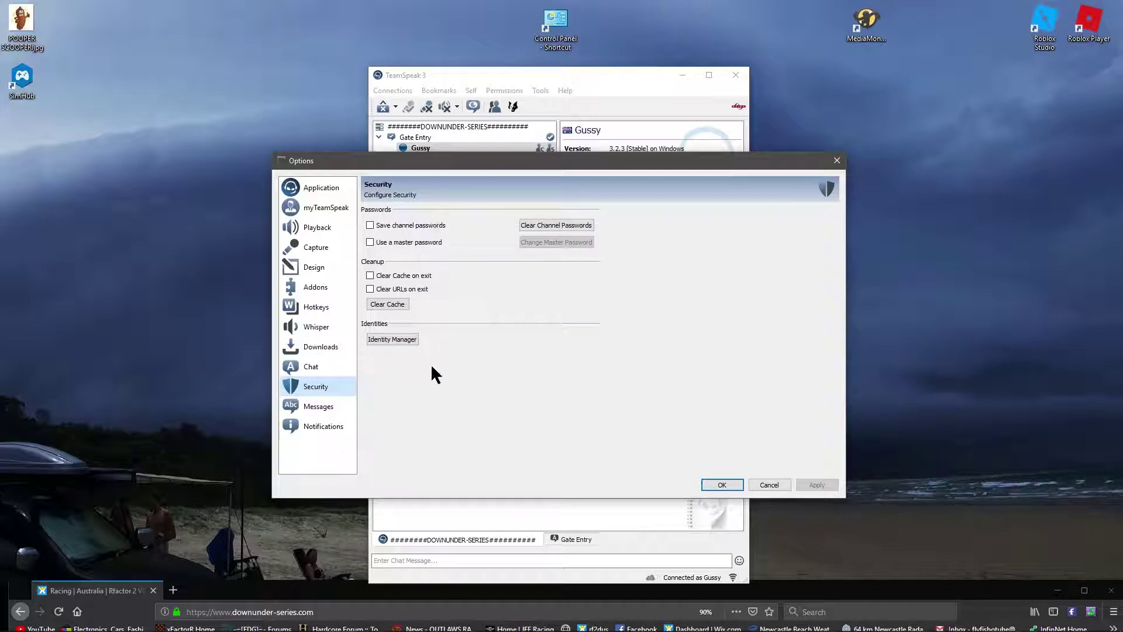
click(315, 406)
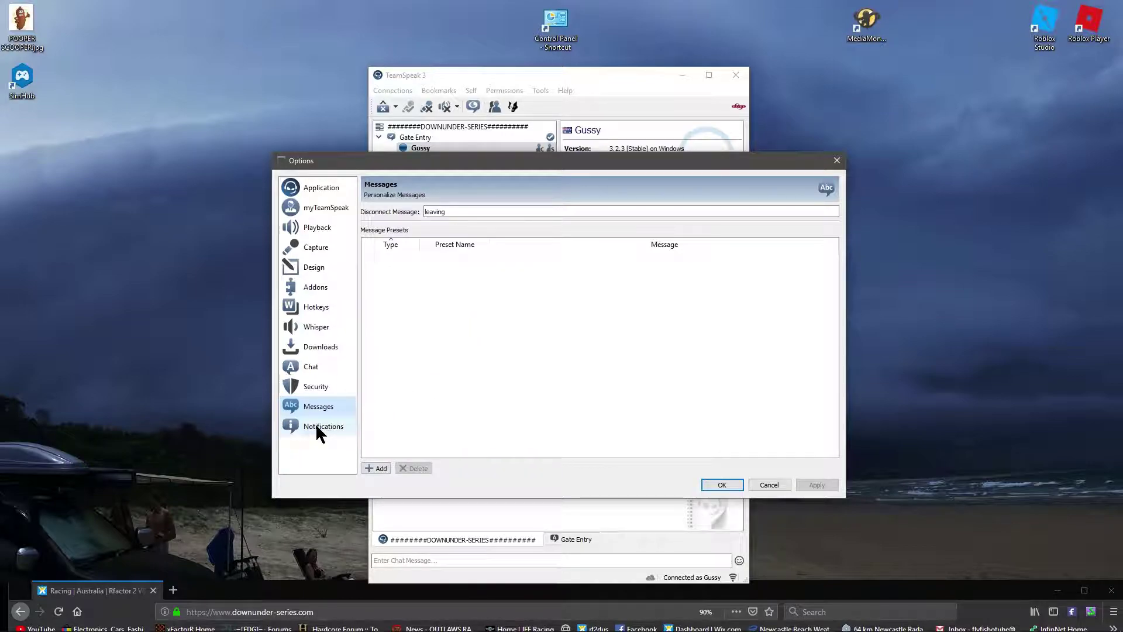
click(316, 426)
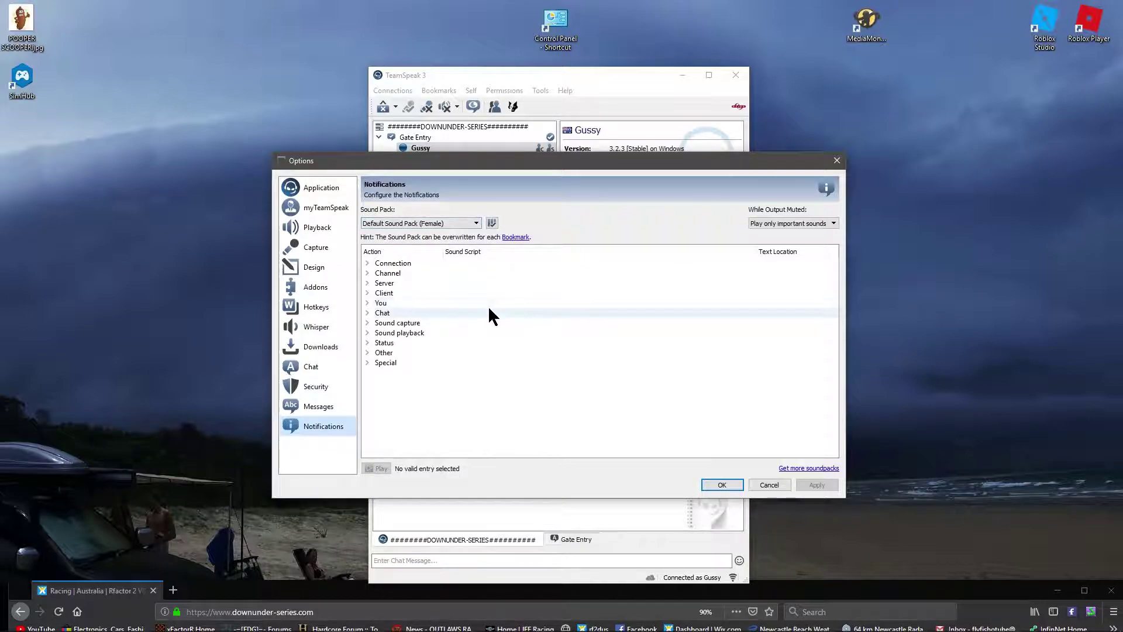
click(724, 485)
Join the AFK channel, then switch into the GT3 Racing Room channel
double_click(399, 156)
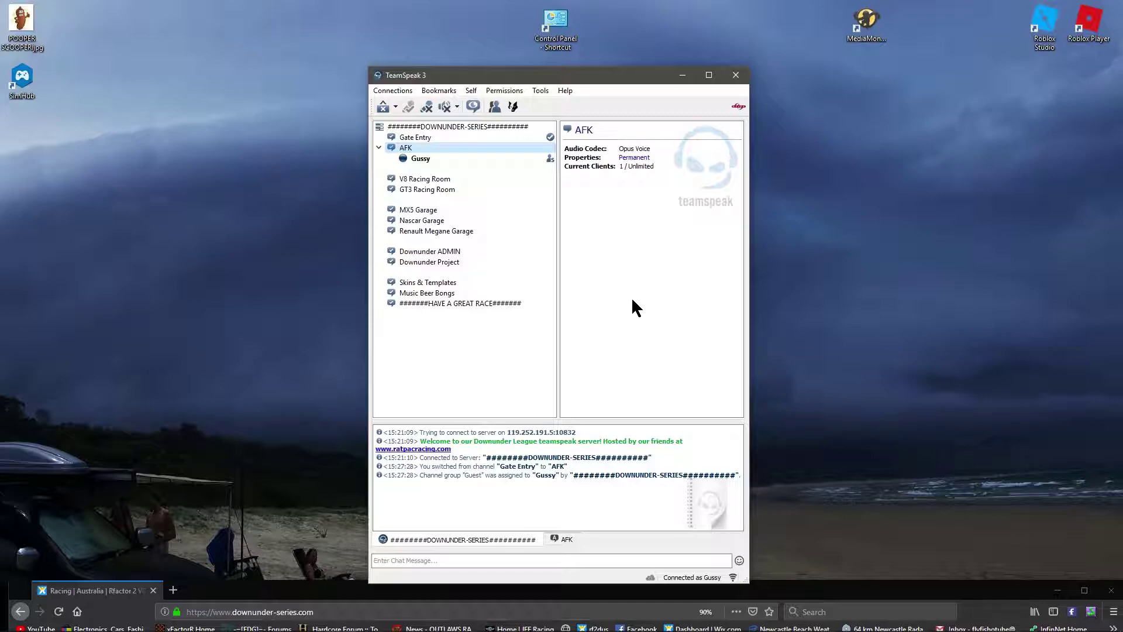
click(428, 190)
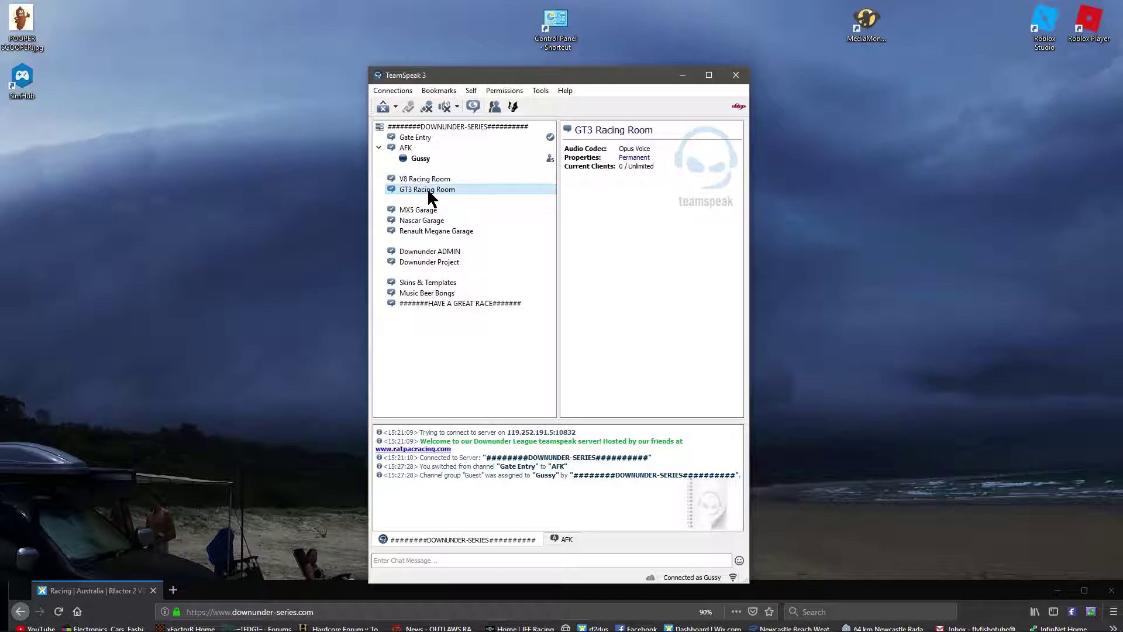
double_click(429, 190)
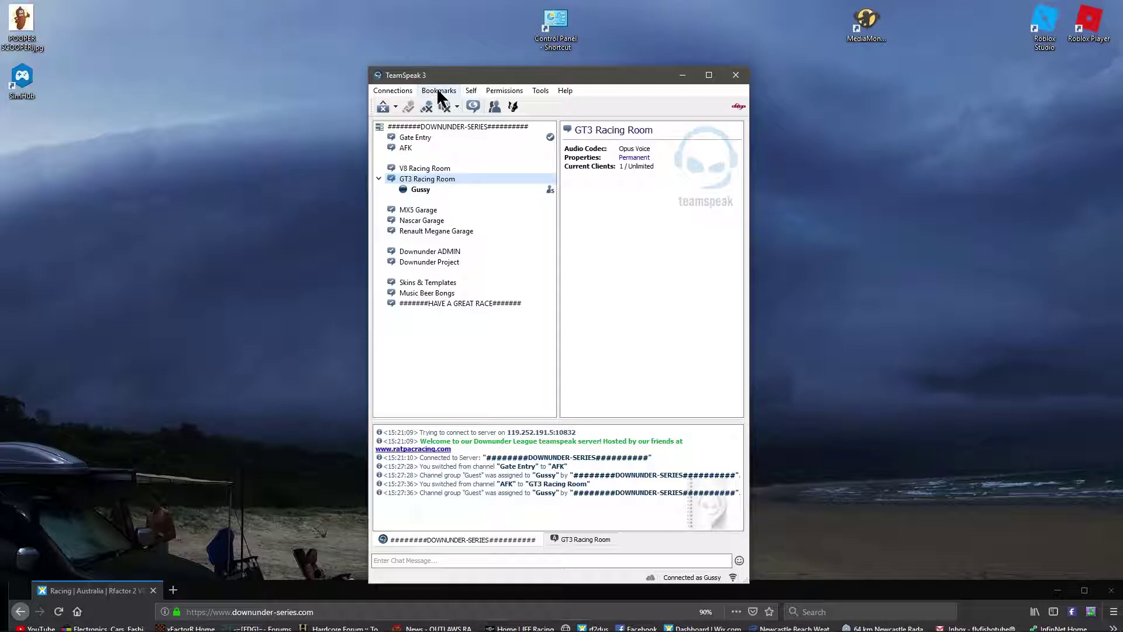
Mark yourself as away from the Self menu, then turn the away status back off
click(471, 91)
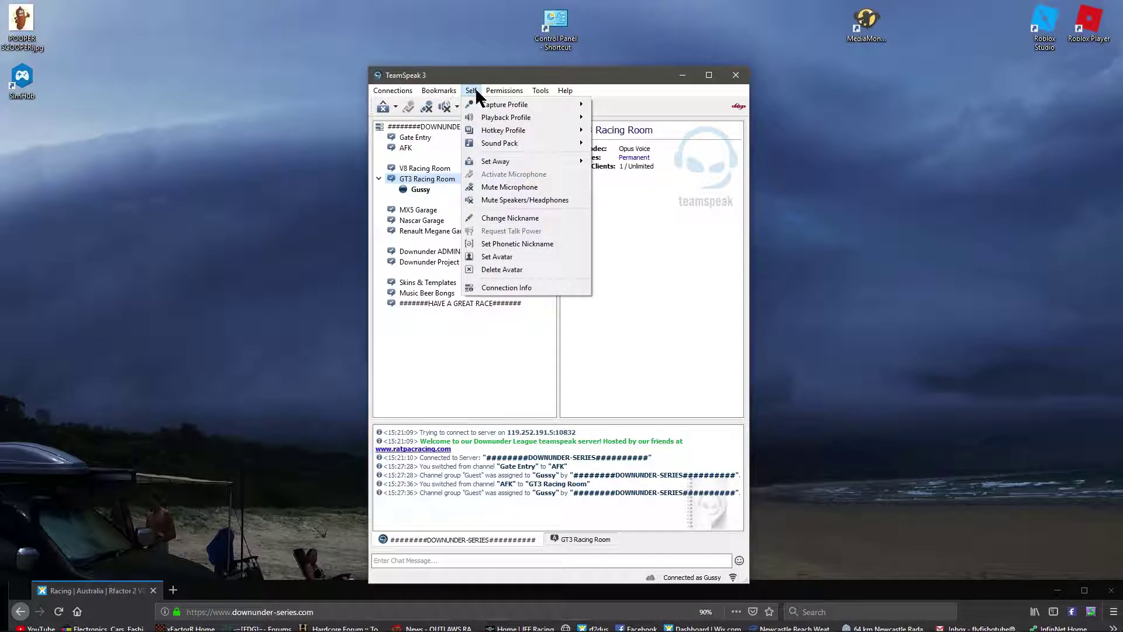
mouse_move(502, 105)
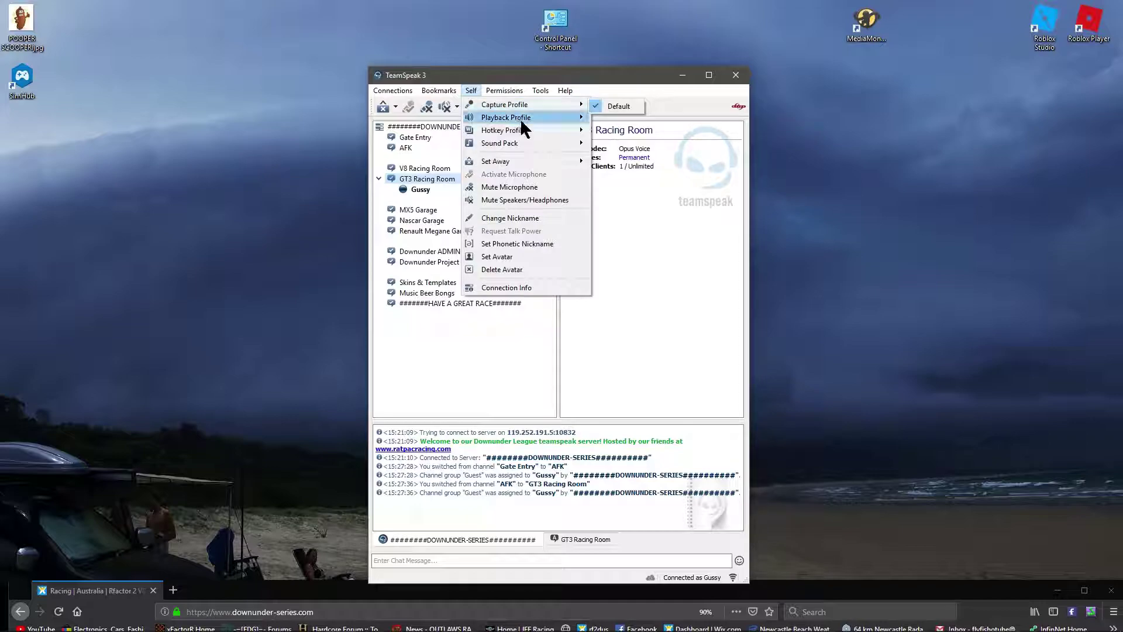
mouse_move(515, 131)
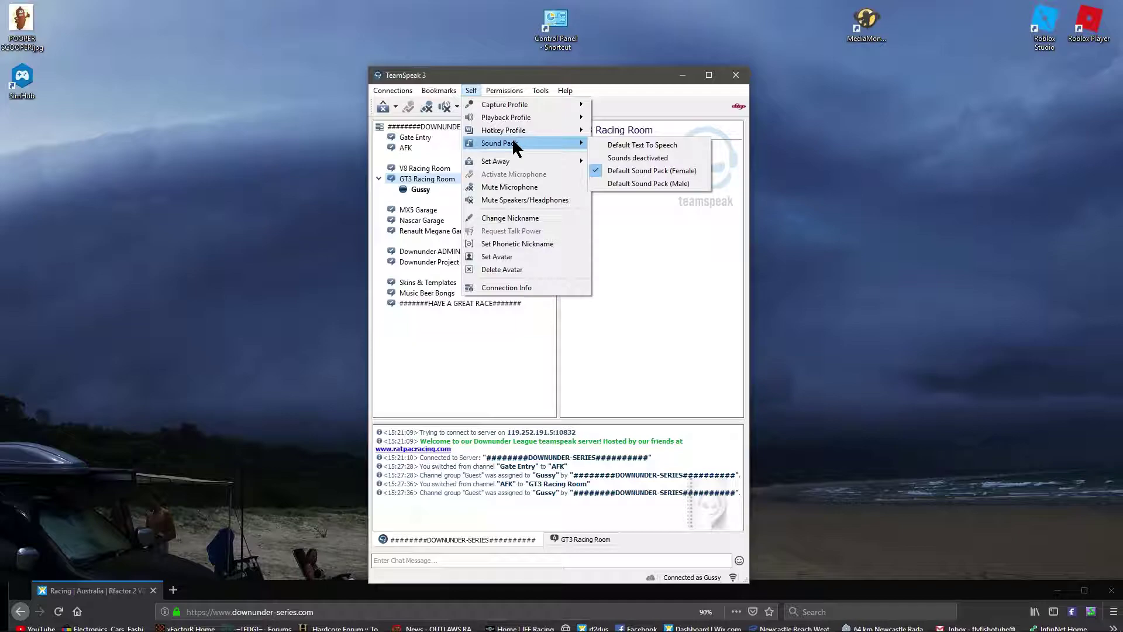
mouse_move(501, 164)
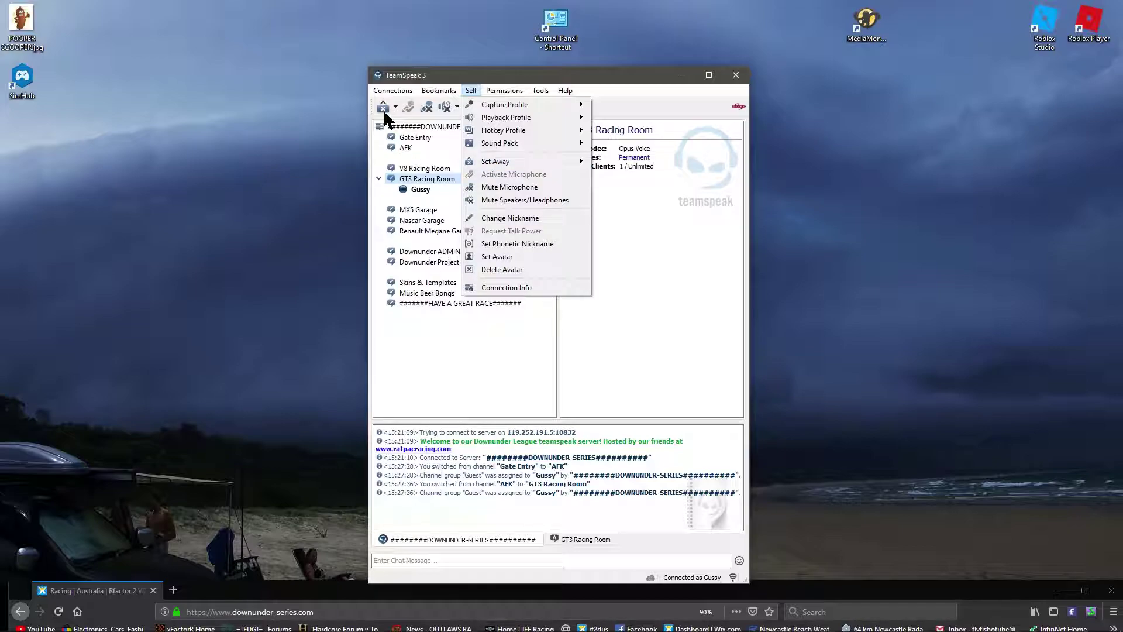
click(384, 108)
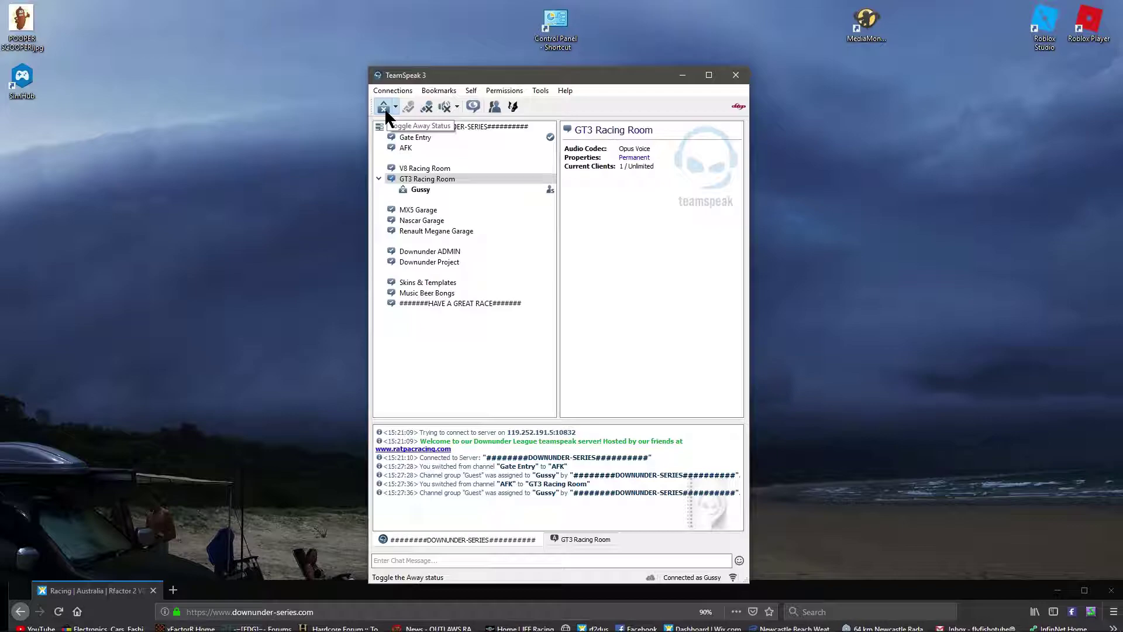
click(384, 107)
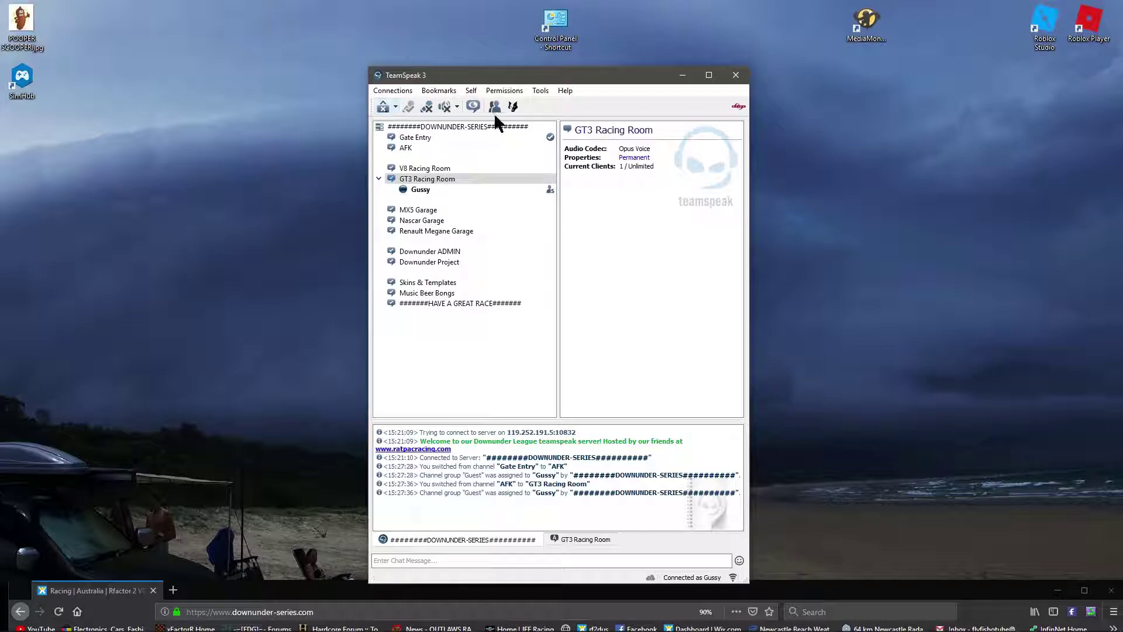
click(472, 90)
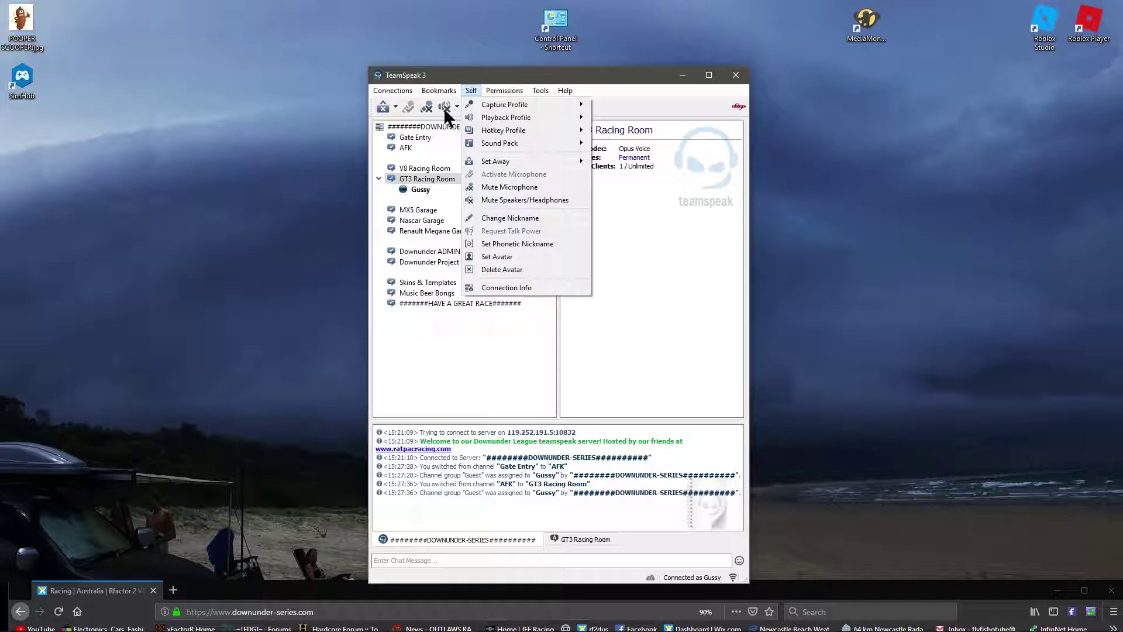
Cancel both Change Nickname and Set Avatar unchanged, then show your own client info
click(513, 218)
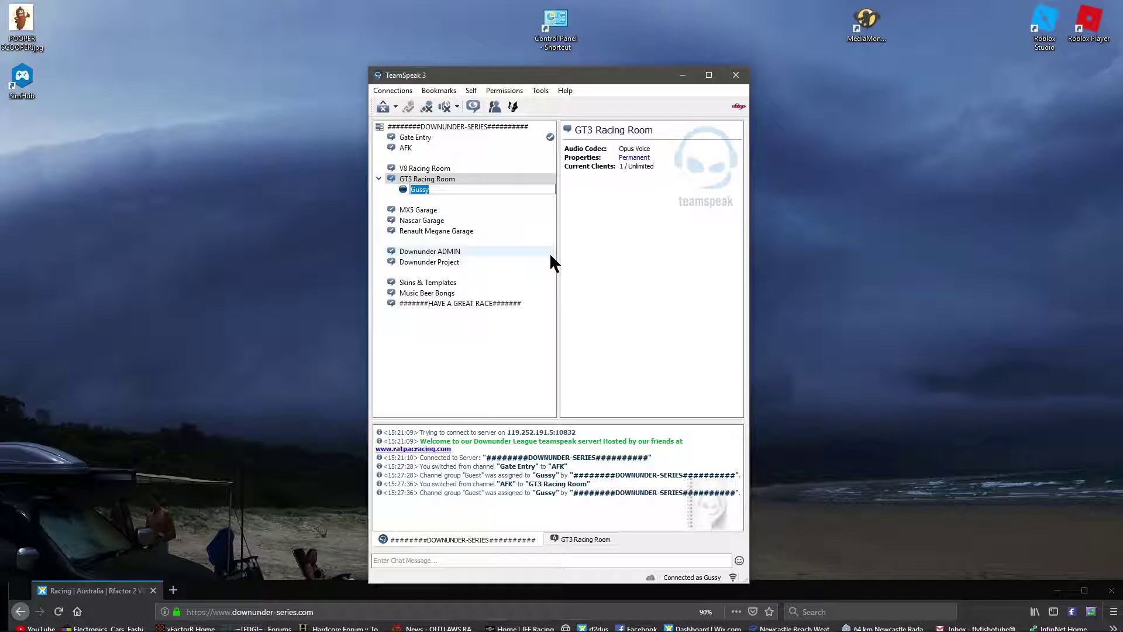
key(Escape)
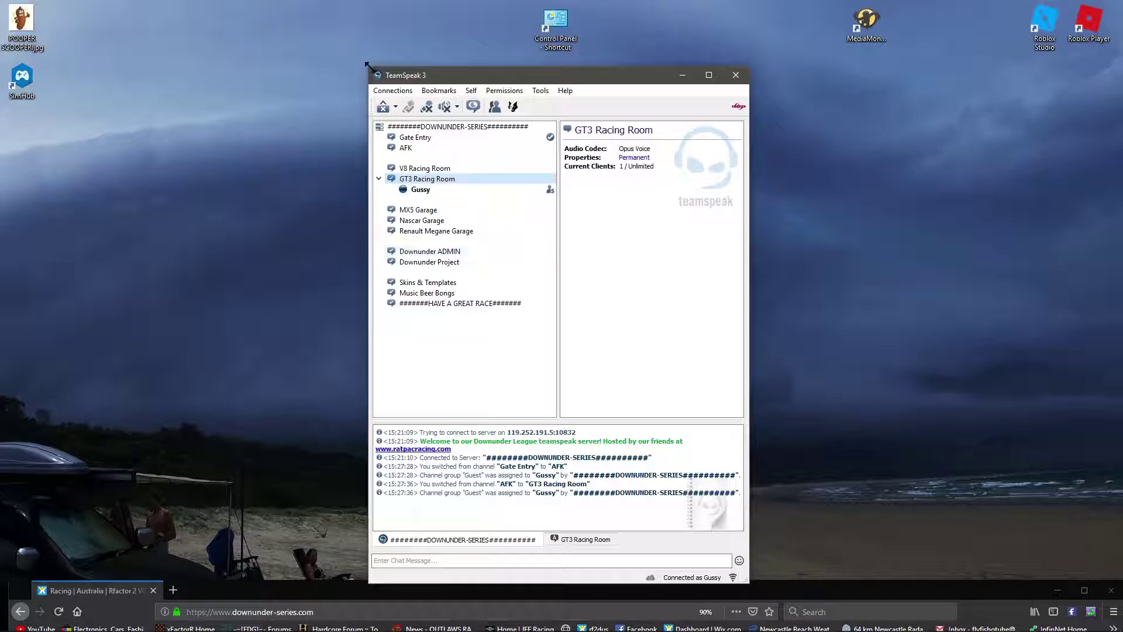
click(471, 91)
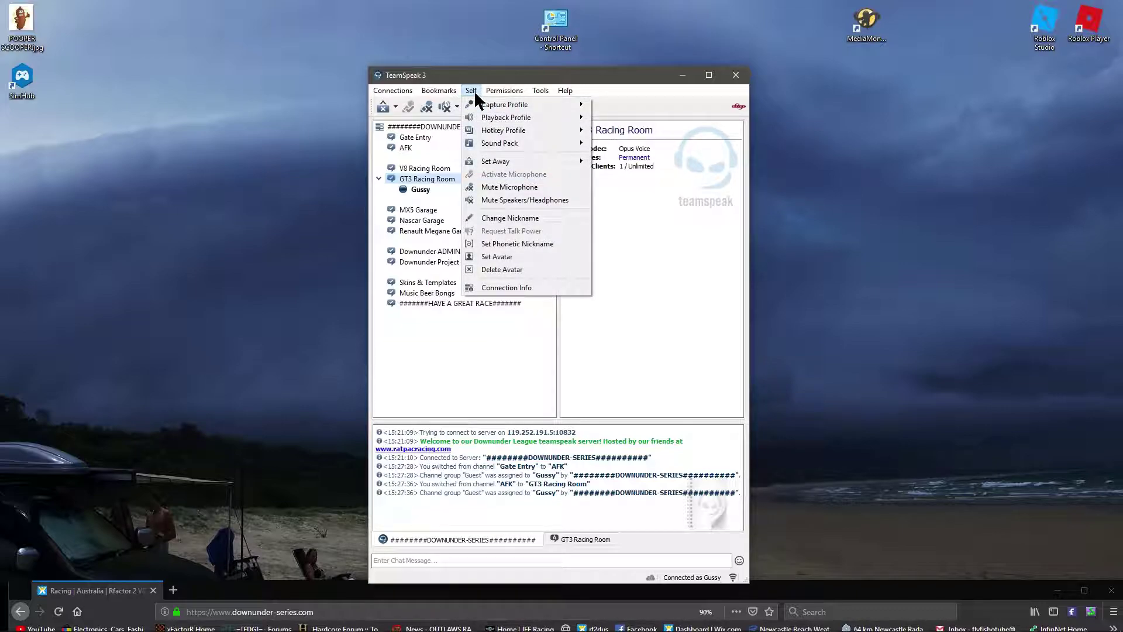
click(503, 259)
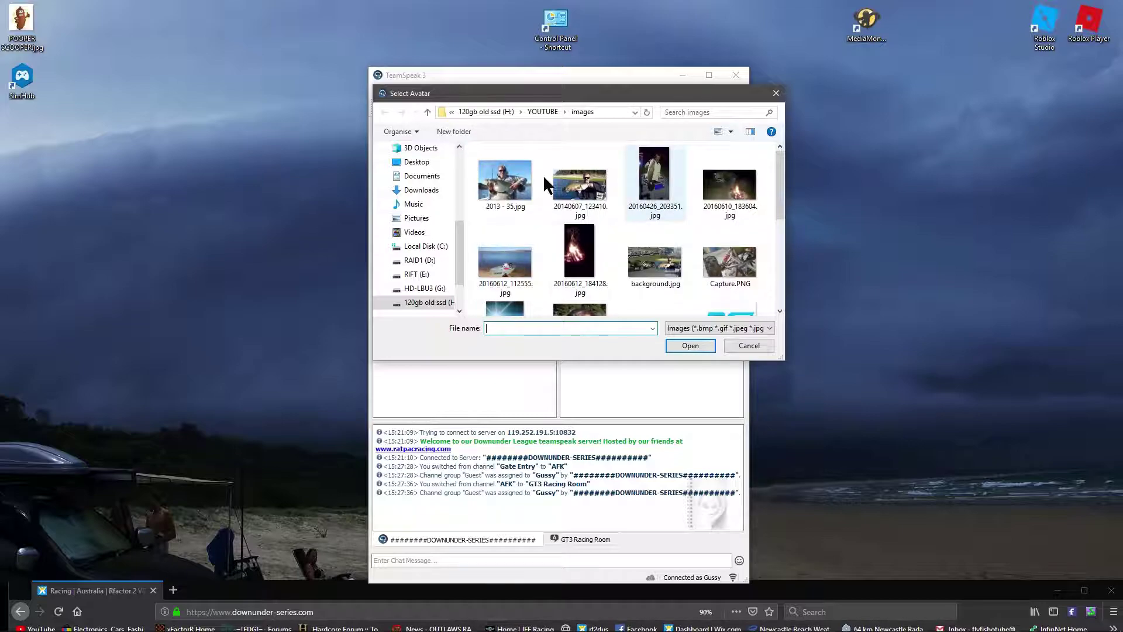
click(749, 346)
click(421, 191)
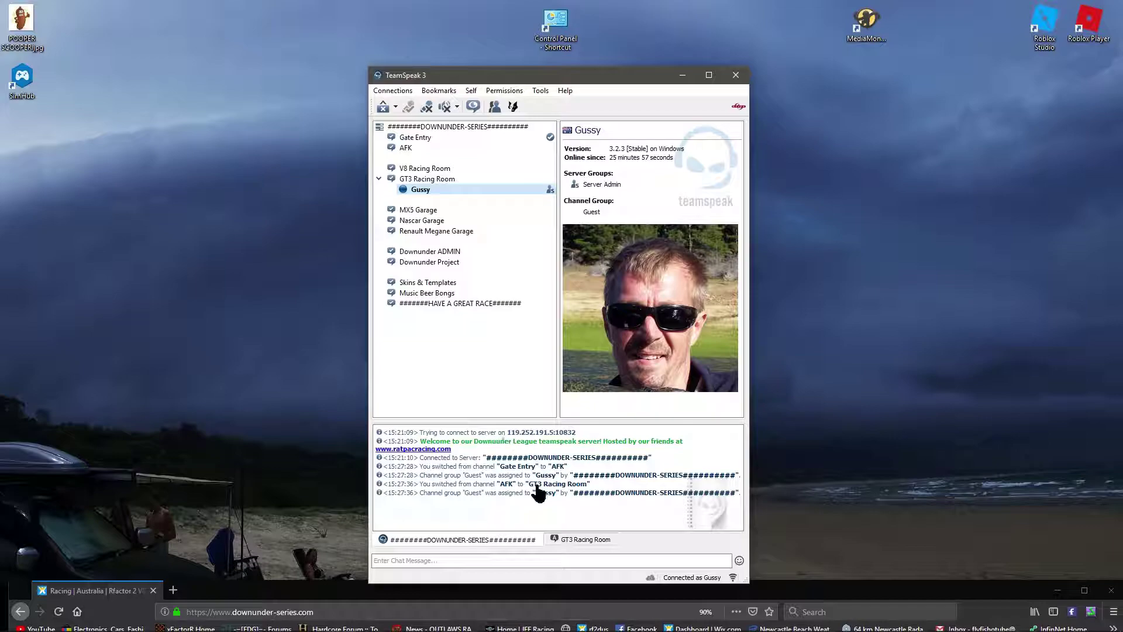
Send the test chat message 'dzsghdfgdsfzgzsdfgsdfg'
click(423, 560)
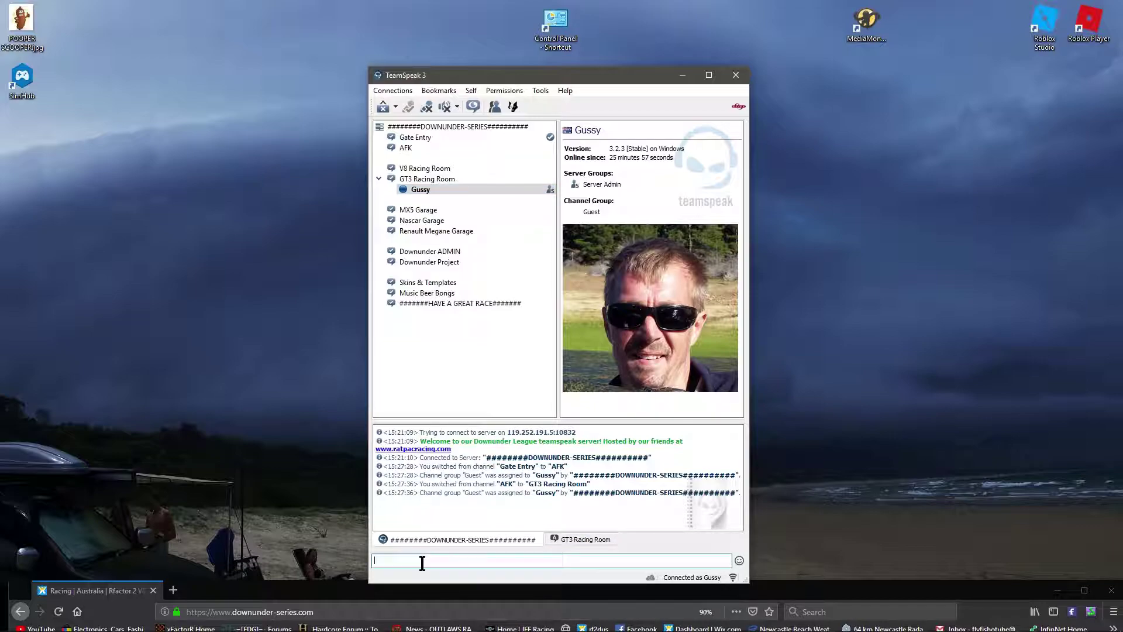
text(dzsghdfgdsfzgzsdfgsdfg)
key(Return)
Switch to the GT3 Racing Room chat tab and scroll through its history
click(577, 537)
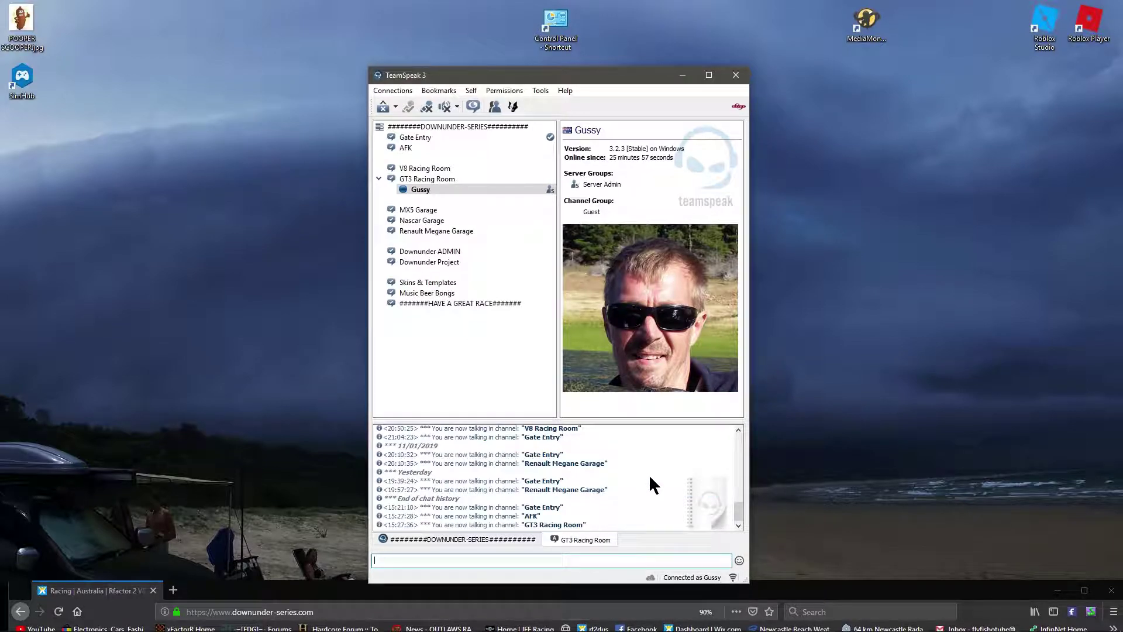
scroll(609, 496, up, 3)
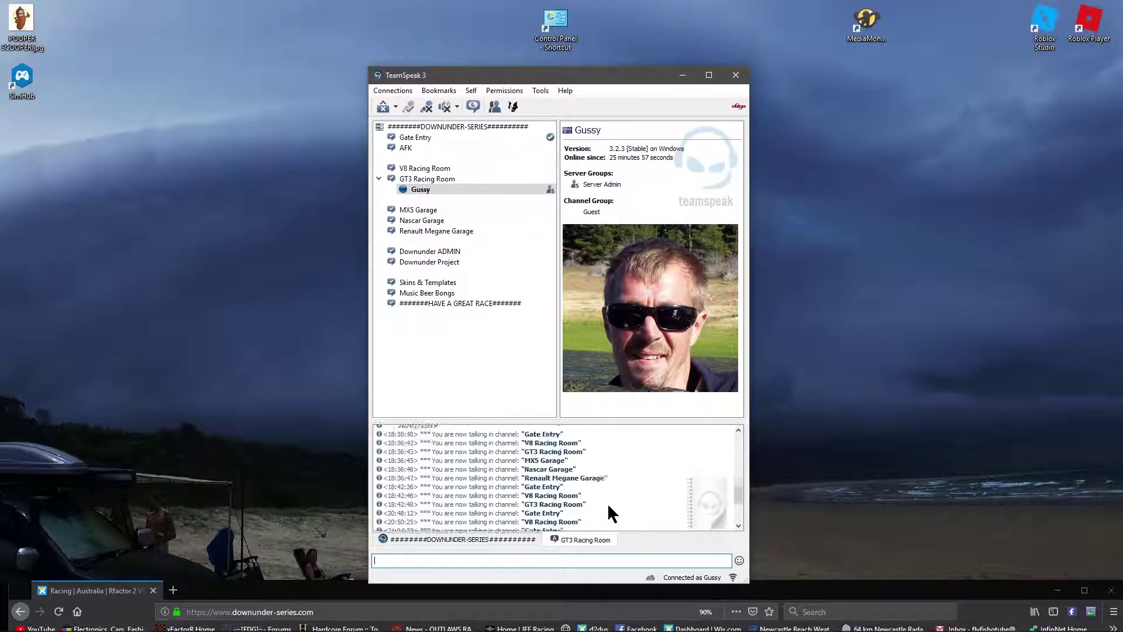
scroll(607, 503, down, 3)
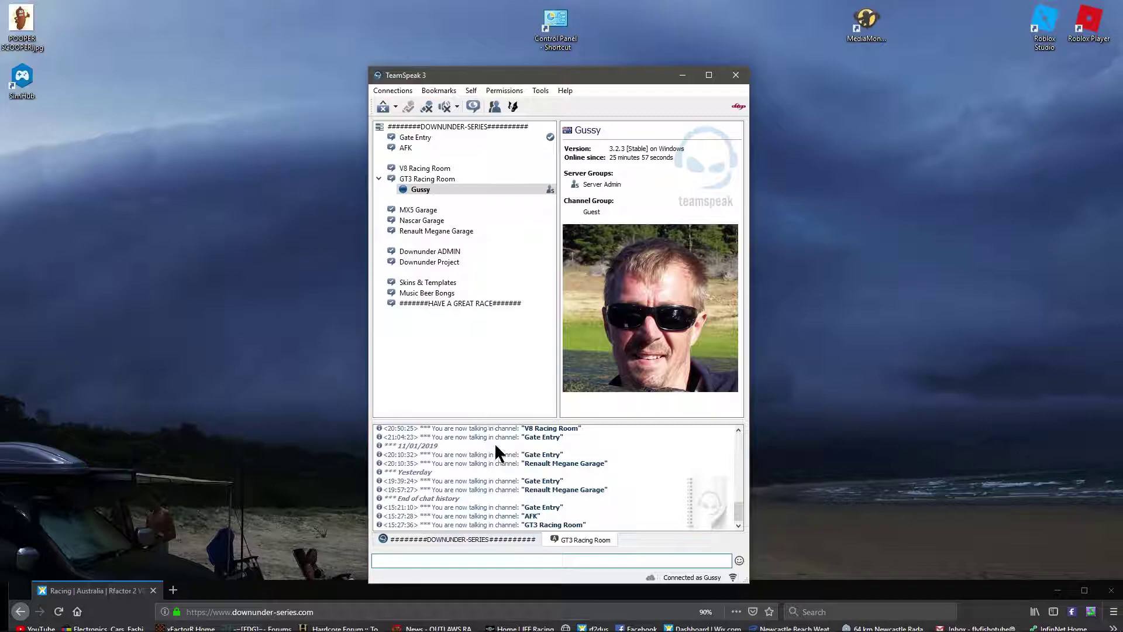
click(466, 388)
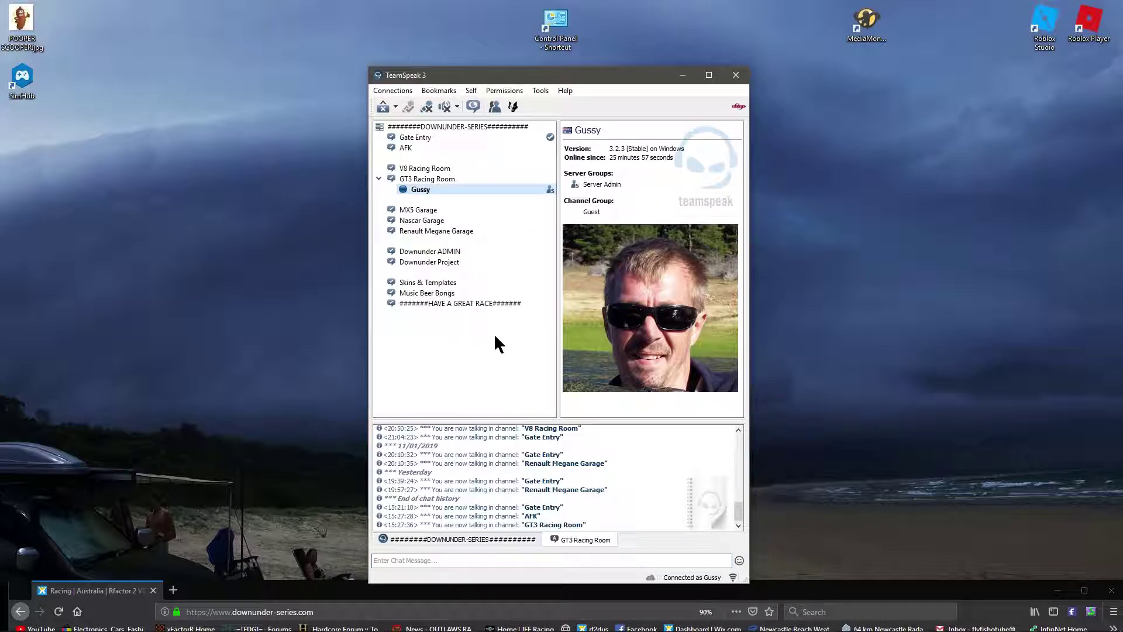
click(540, 91)
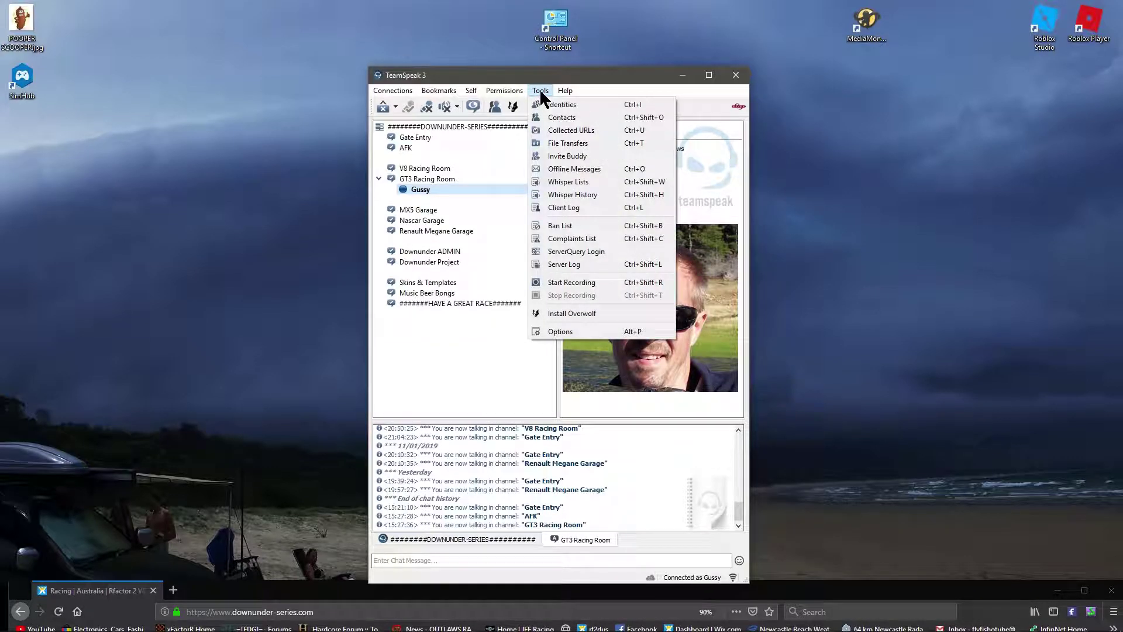
click(570, 144)
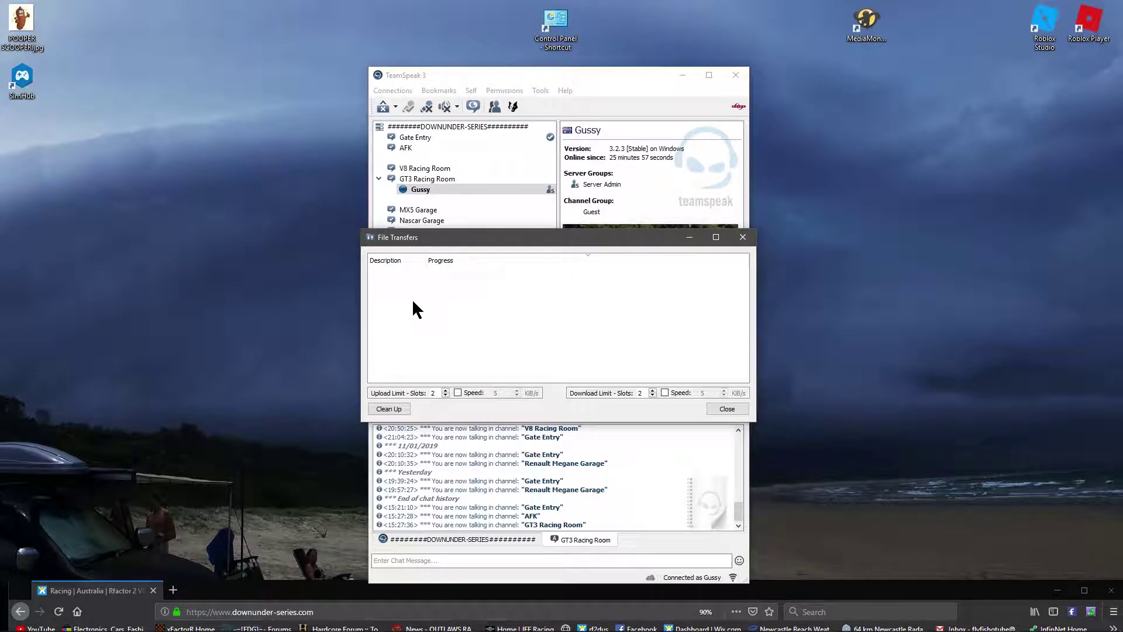
click(729, 409)
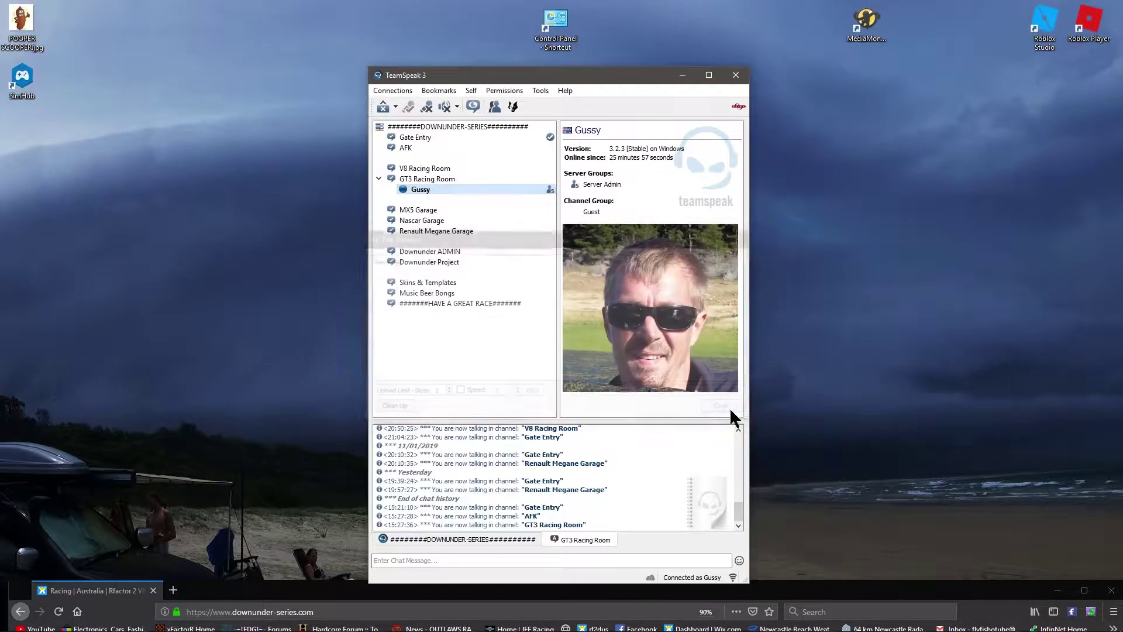
Open Tools > Identities and close it without changes
click(538, 90)
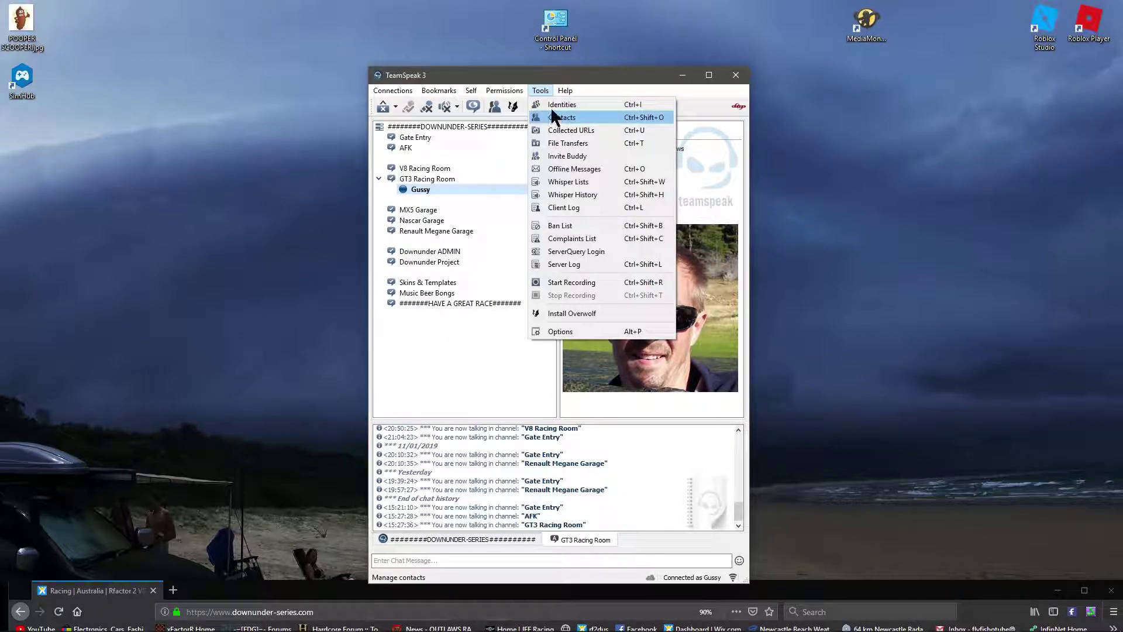
click(555, 105)
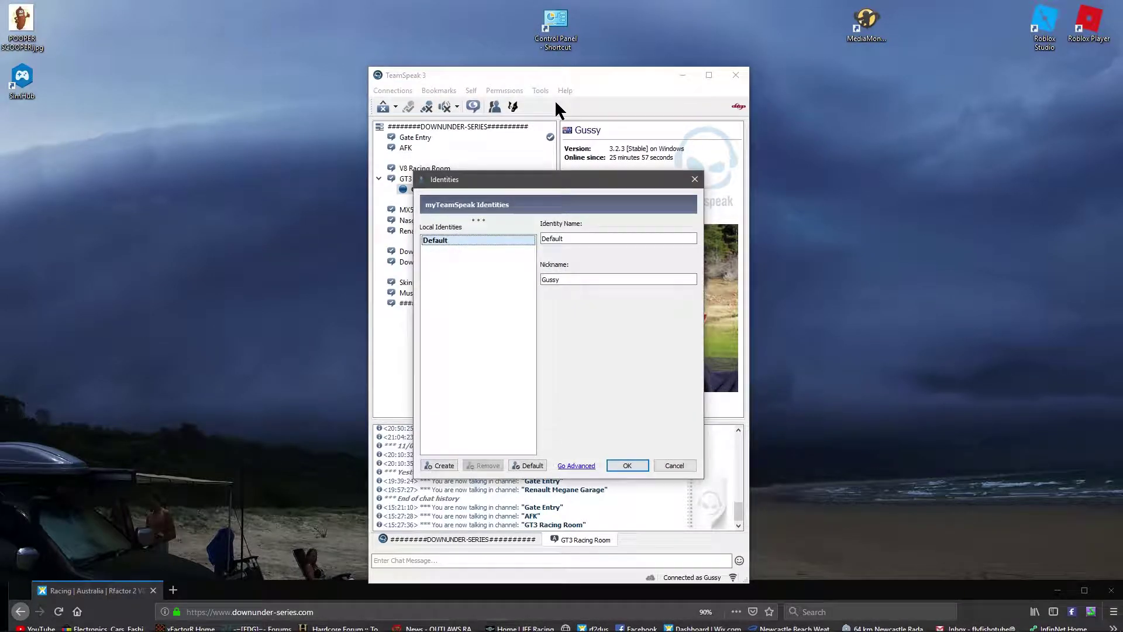
click(670, 466)
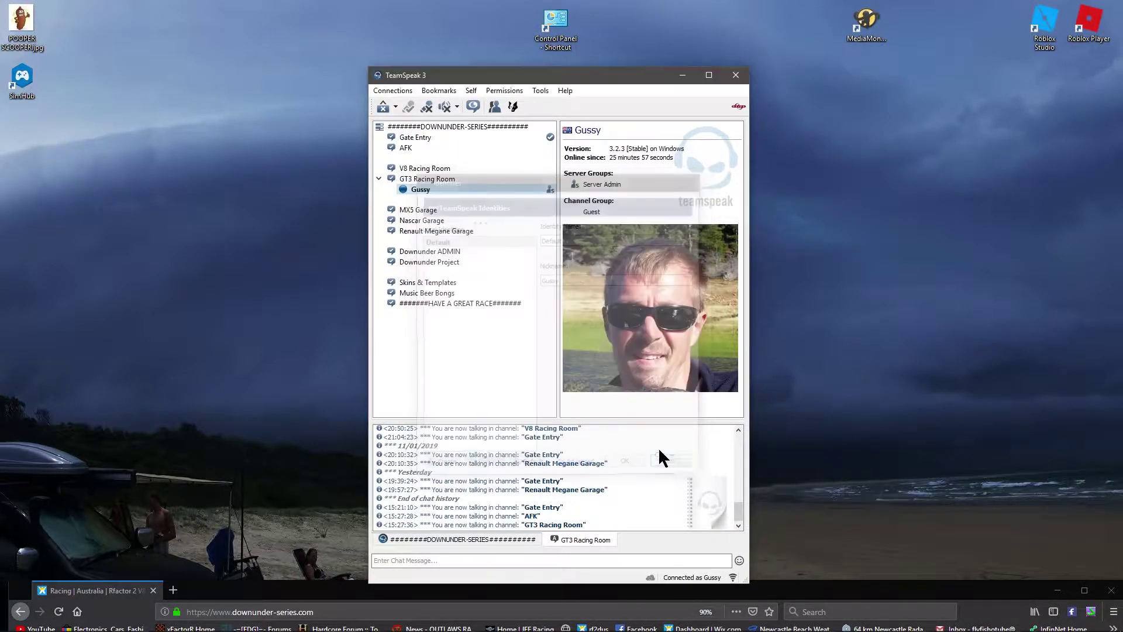
Open the Contacts list from Tools and close it
click(540, 90)
click(559, 117)
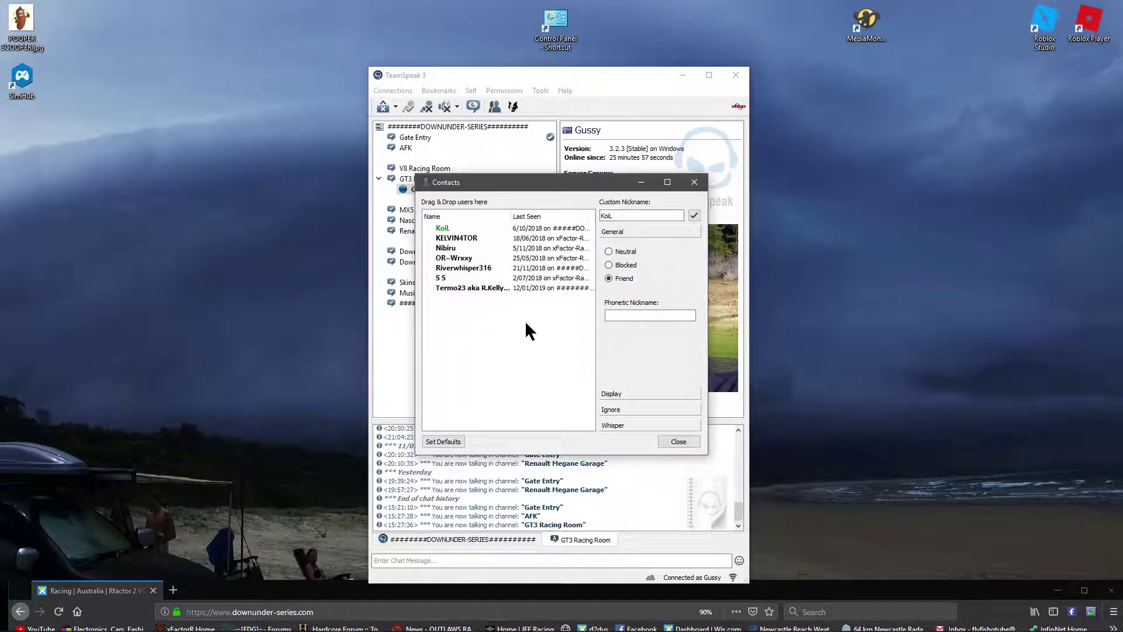
click(679, 441)
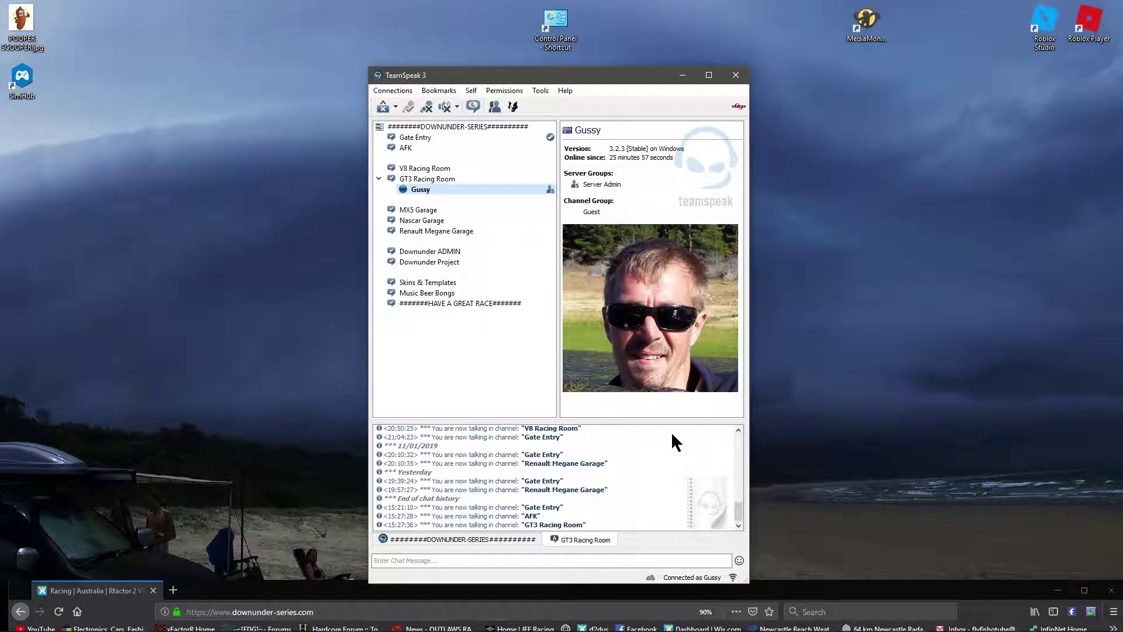
Open Tools > Collected URLs and close it again
click(540, 90)
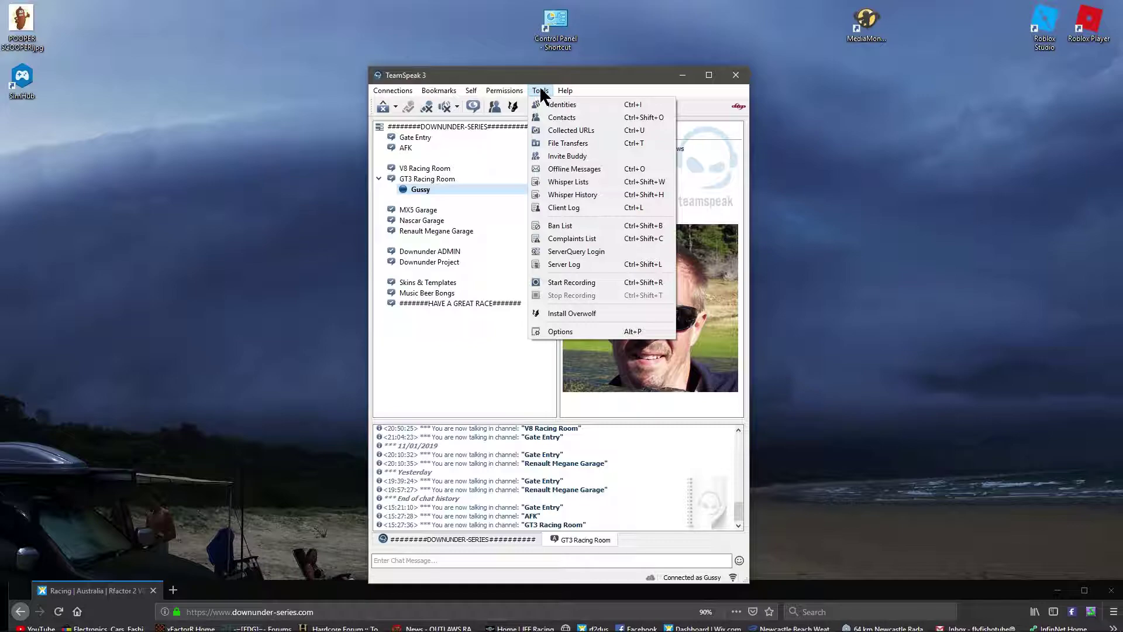
click(562, 133)
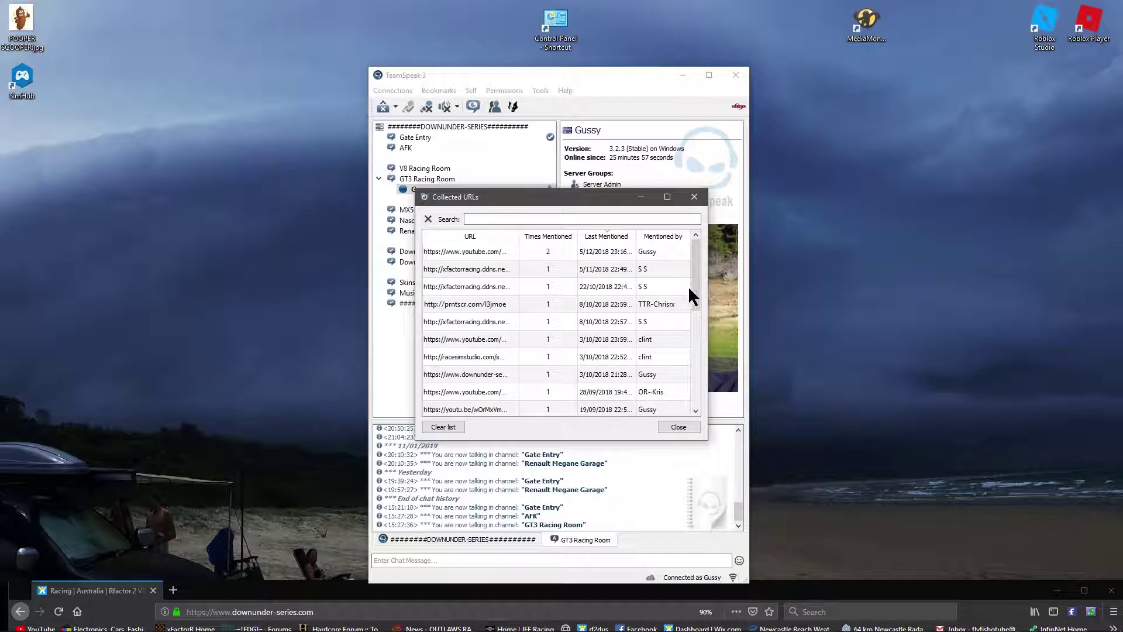
click(441, 563)
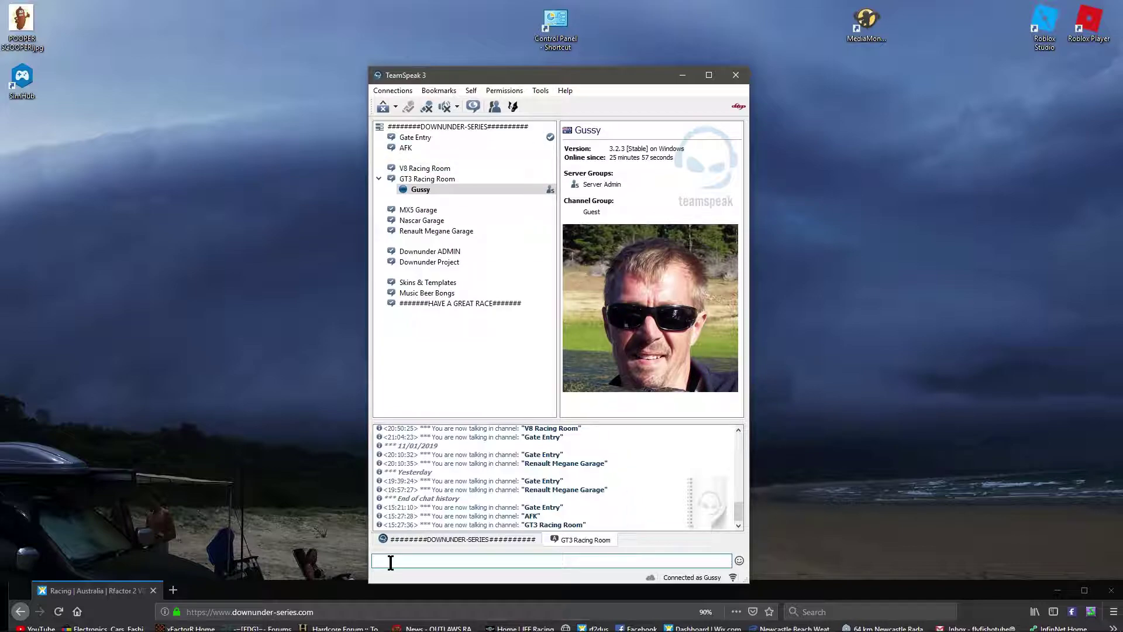
Reopen Collected URLs and scroll through the links collected from chat
click(538, 90)
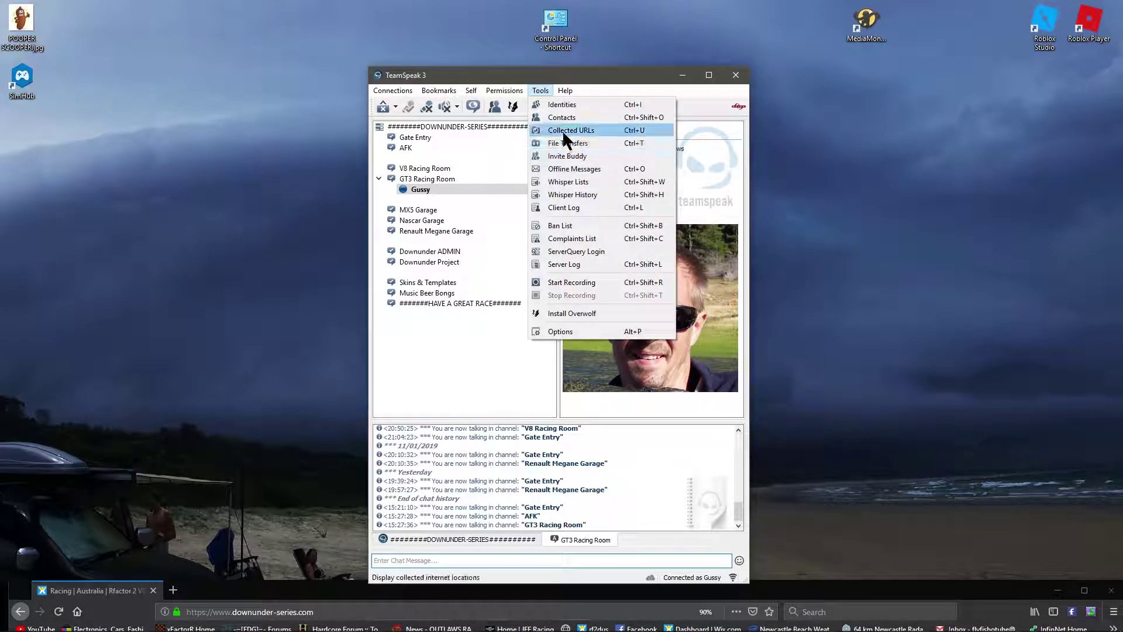
click(563, 128)
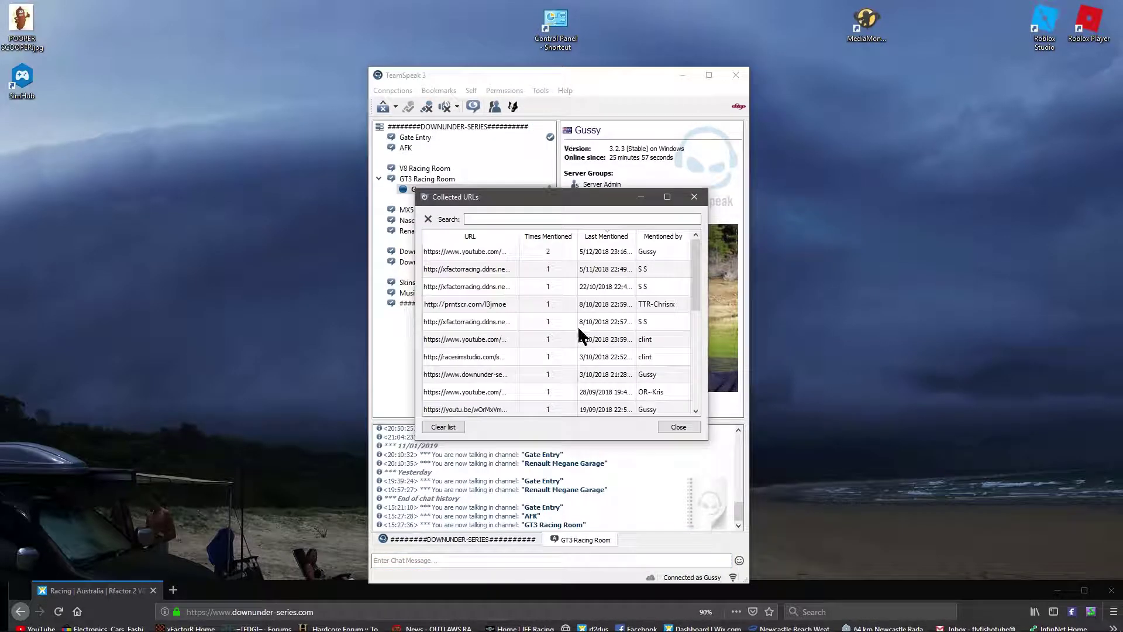
scroll(468, 304, down, 3)
scroll(462, 301, down, 1)
scroll(468, 310, up, 4)
Close Collected URLs, then review the ts3server link in Invite Buddy and close it
click(679, 427)
click(541, 88)
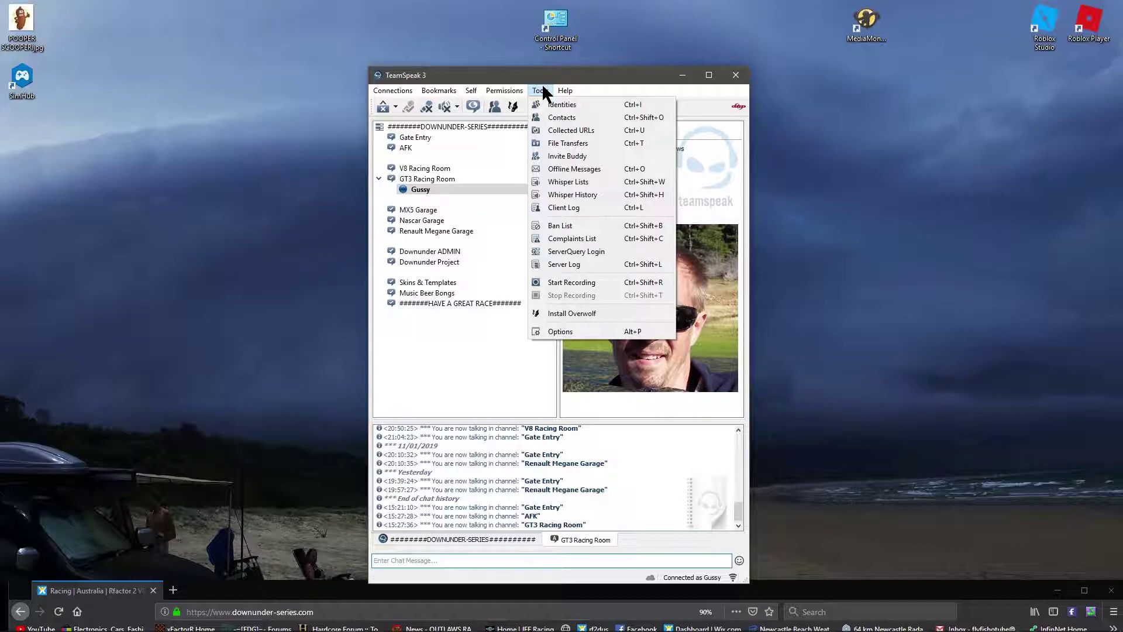
click(560, 158)
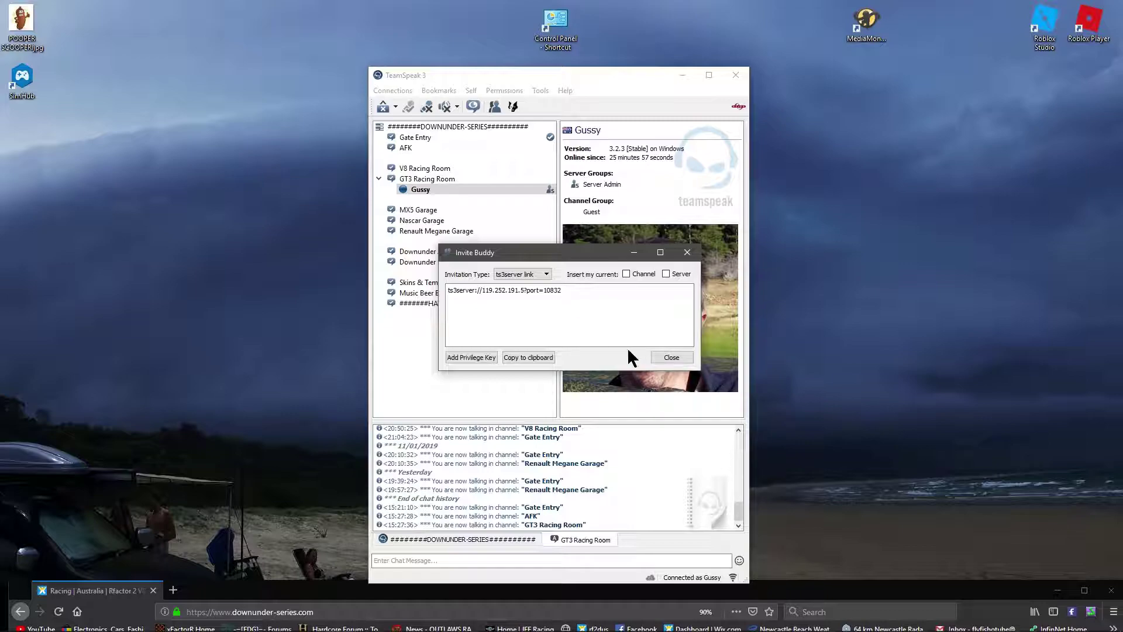
click(675, 355)
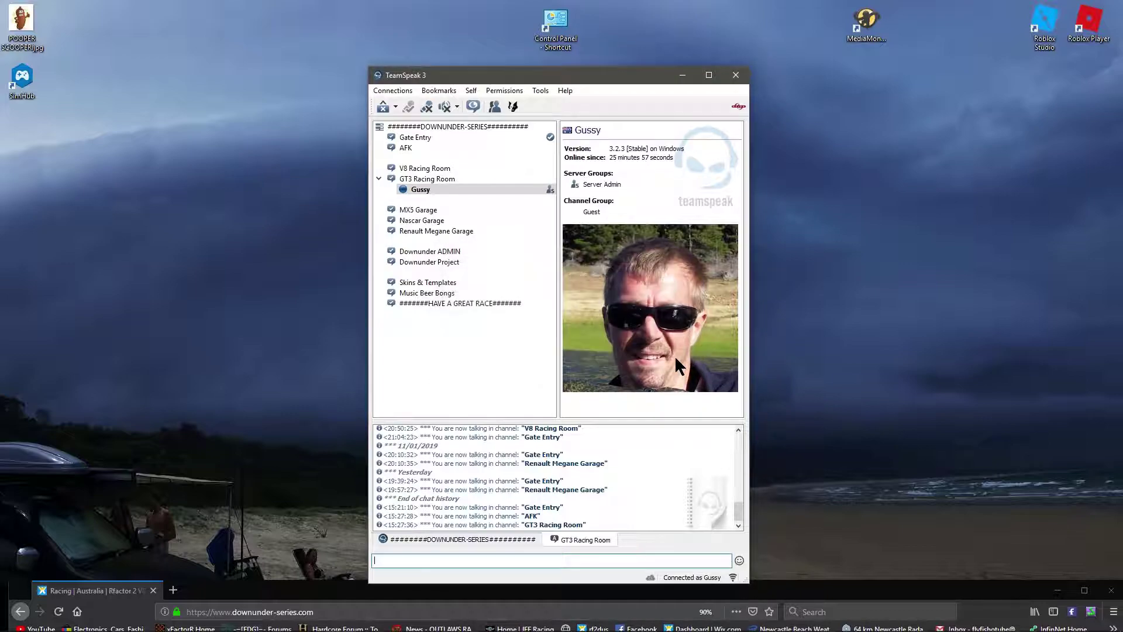
click(540, 89)
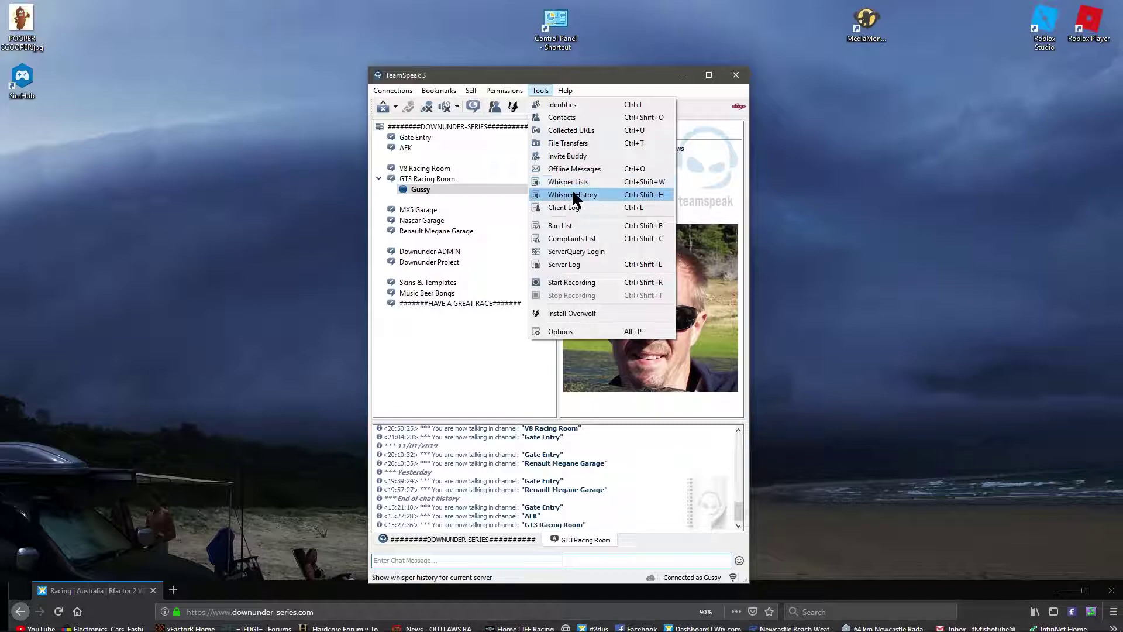
Check the empty Ban List and close it, then dismiss the Tools menu
click(561, 227)
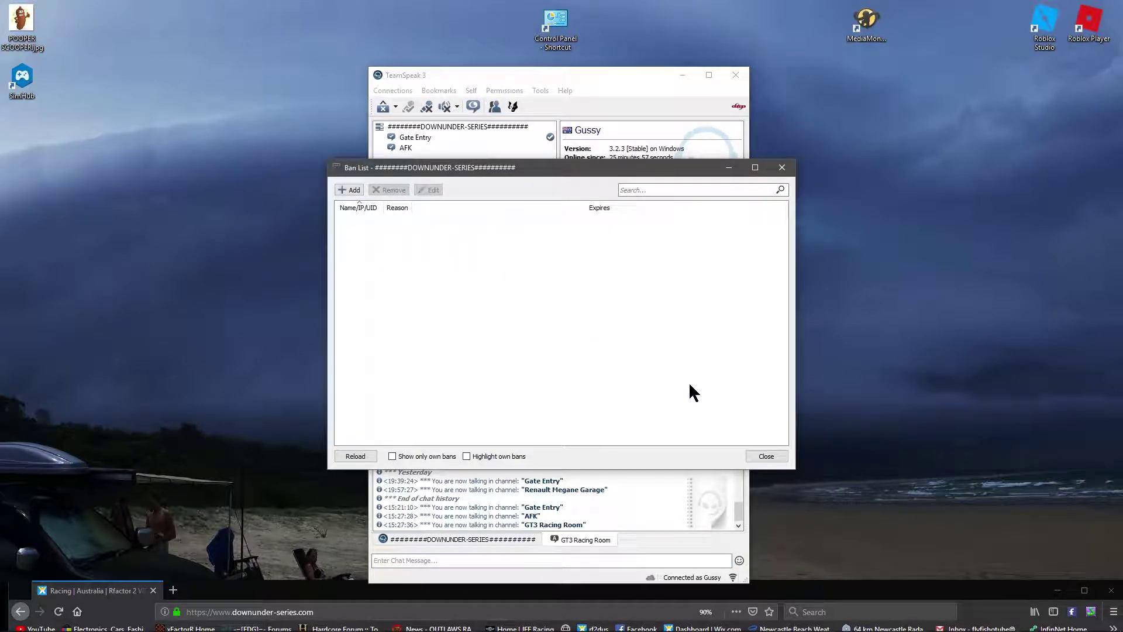
click(767, 456)
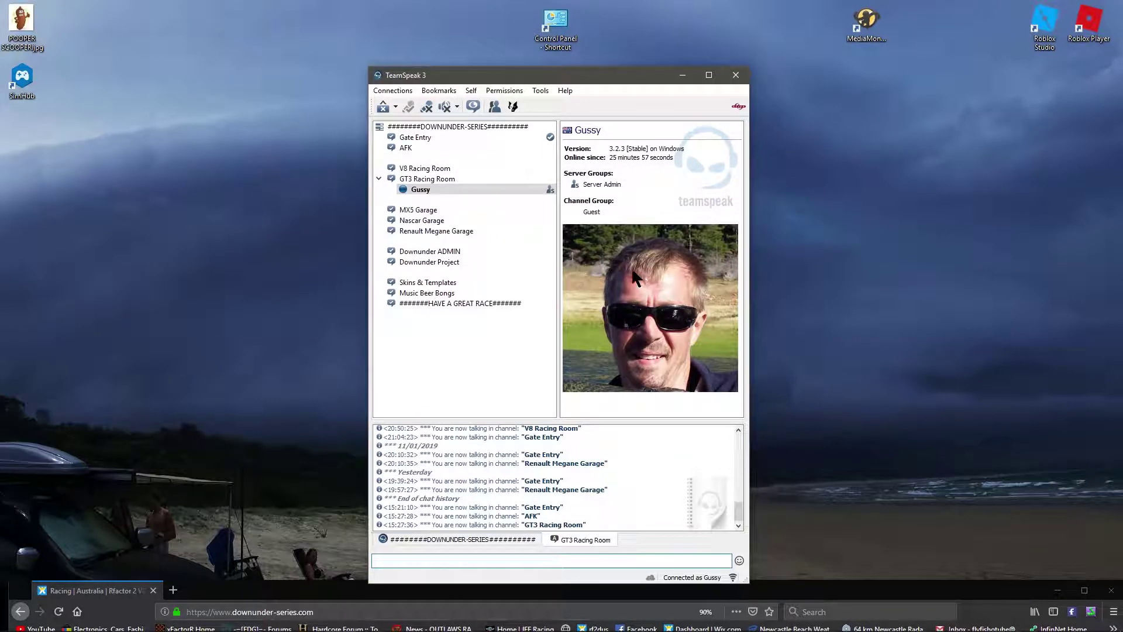
click(541, 91)
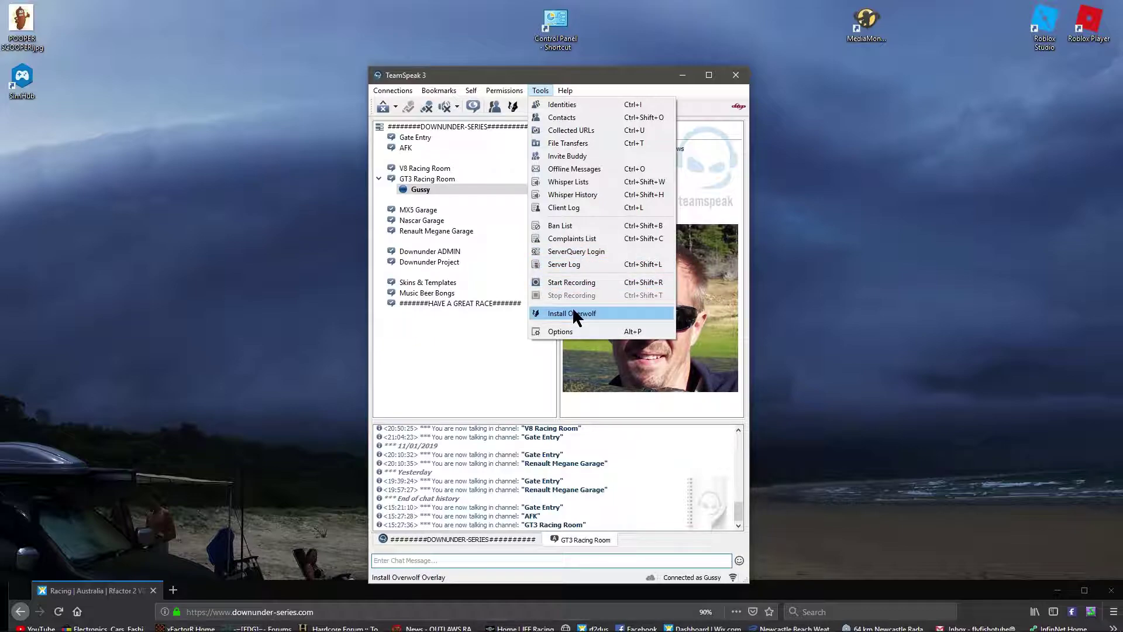
click(725, 166)
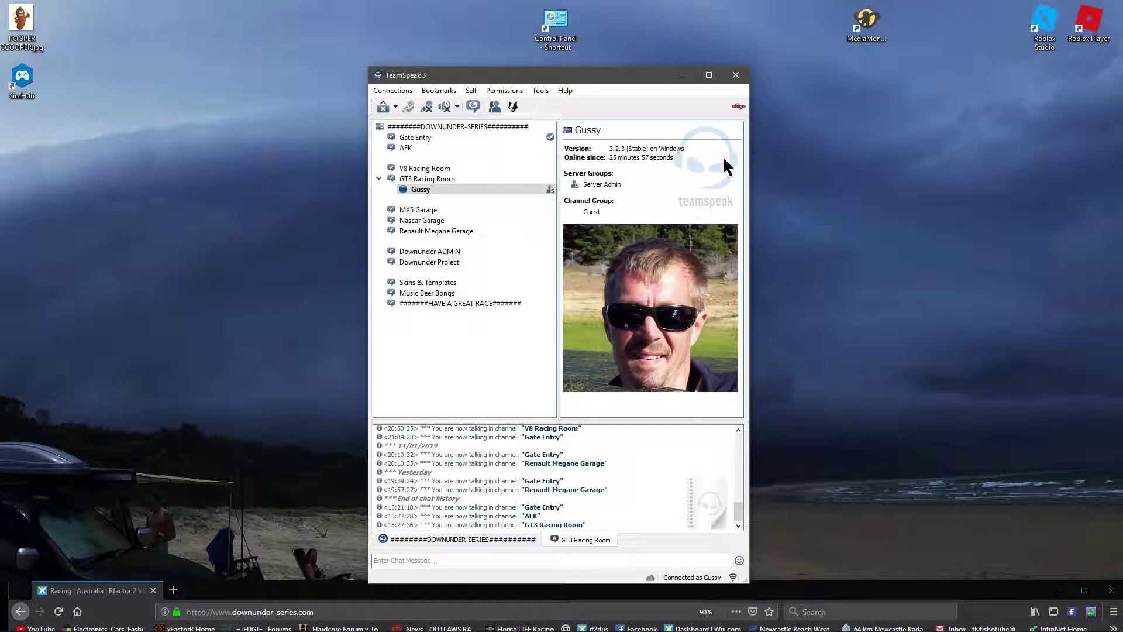
Open the Overwolf TeamSpeak overlay install page in Firefox, view it, then lower the browser
click(513, 104)
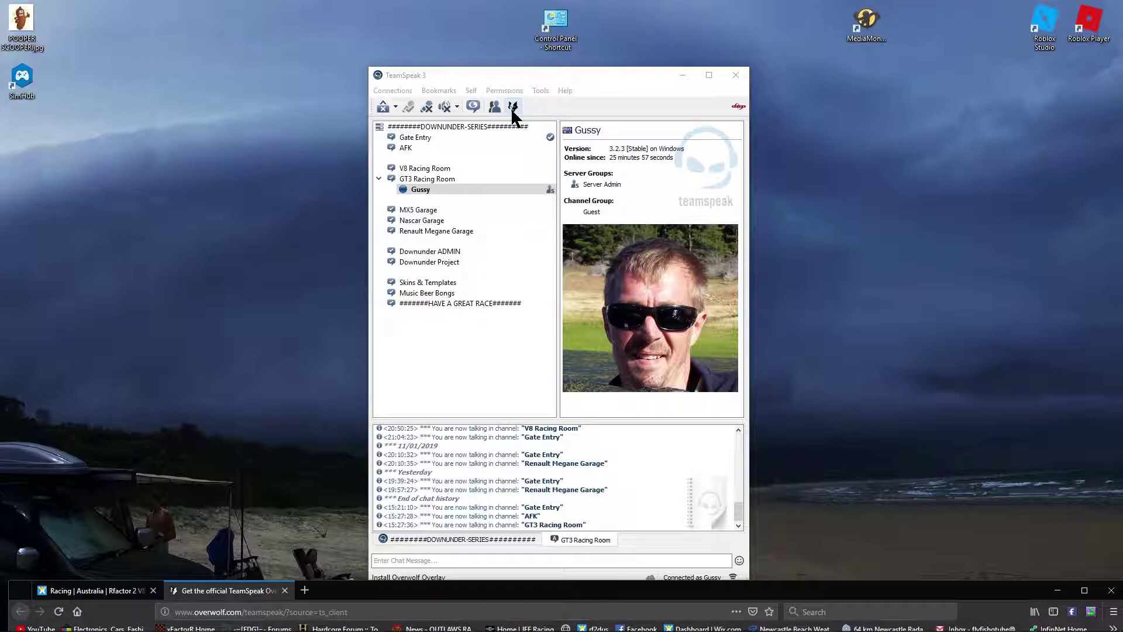
drag(597, 76, 606, 25)
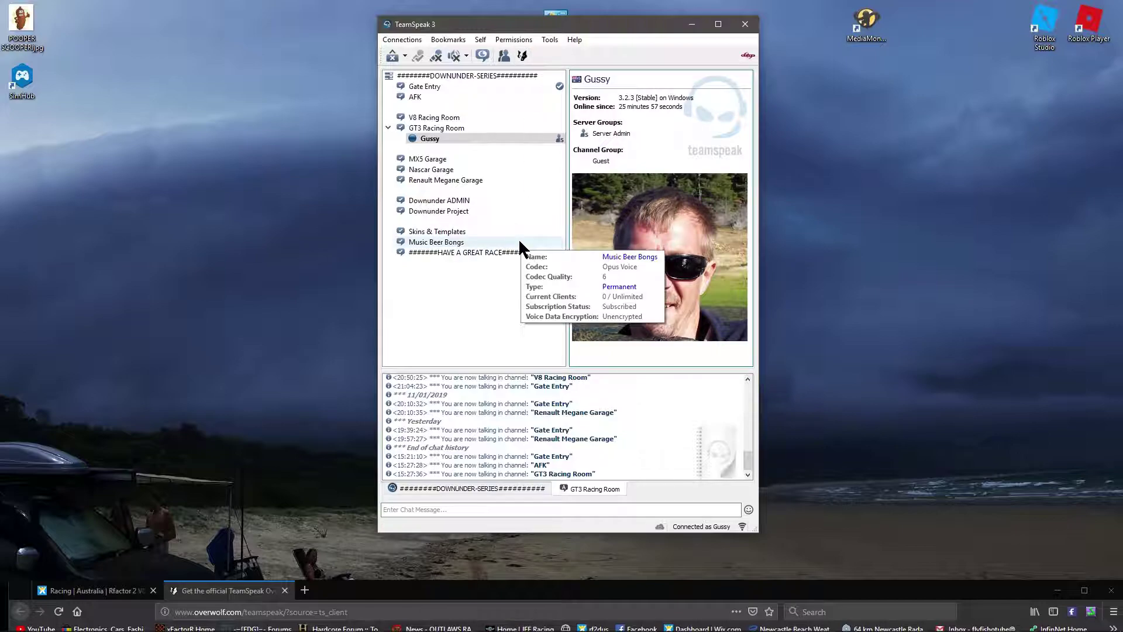
drag(517, 596, 485, 75)
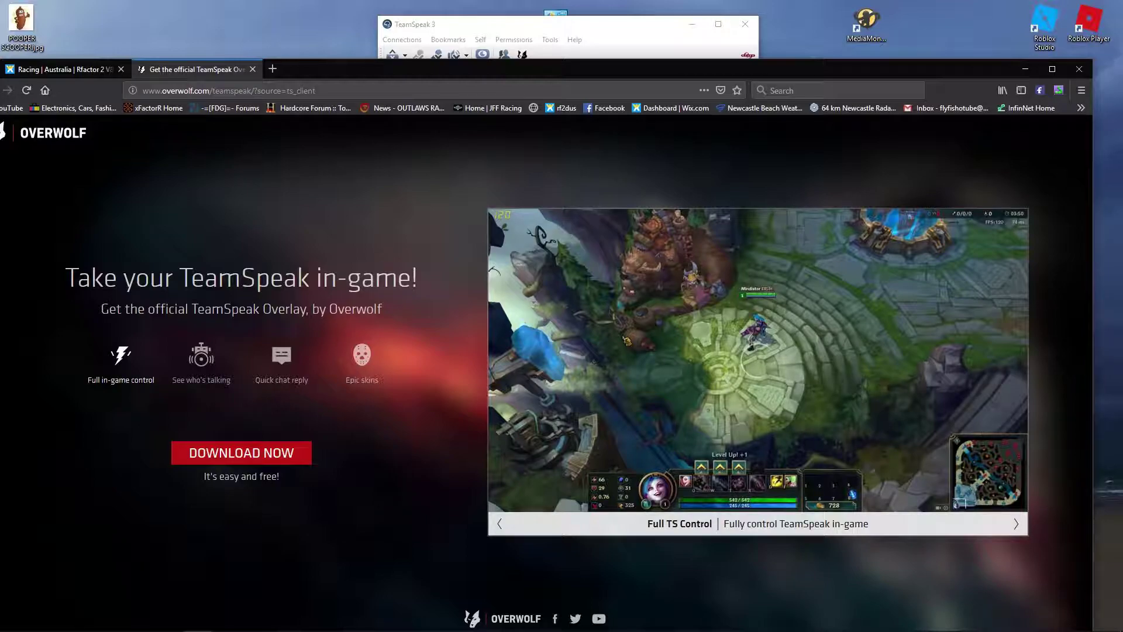
drag(636, 71, 640, 572)
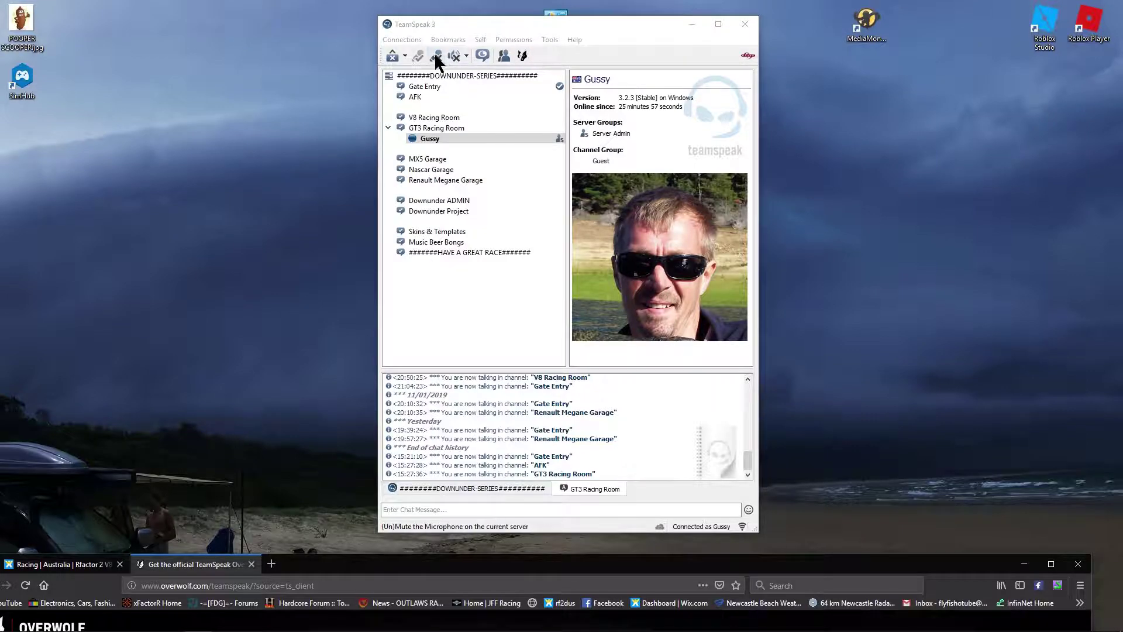
Back in TeamSpeak, view the Contacts list with friends' status and close it
click(646, 27)
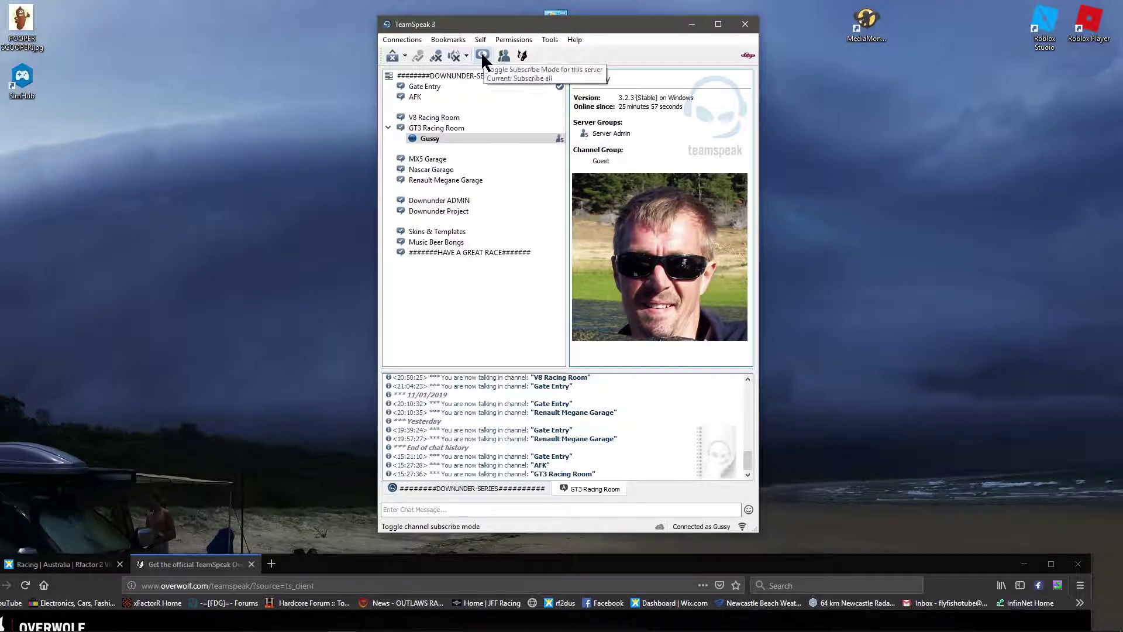
click(504, 53)
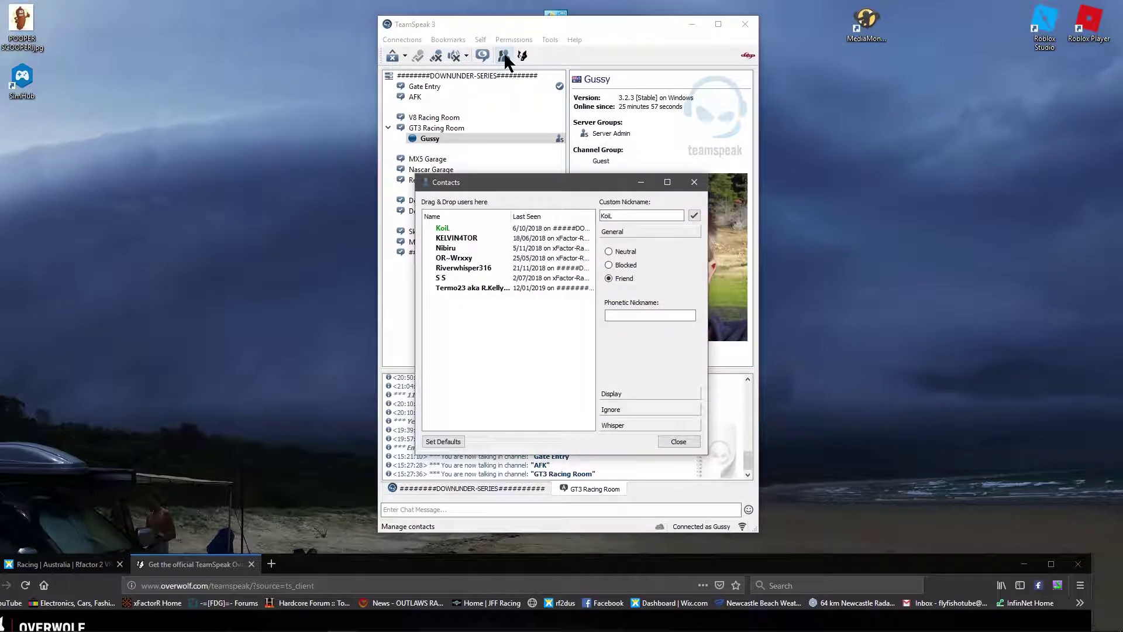
click(679, 441)
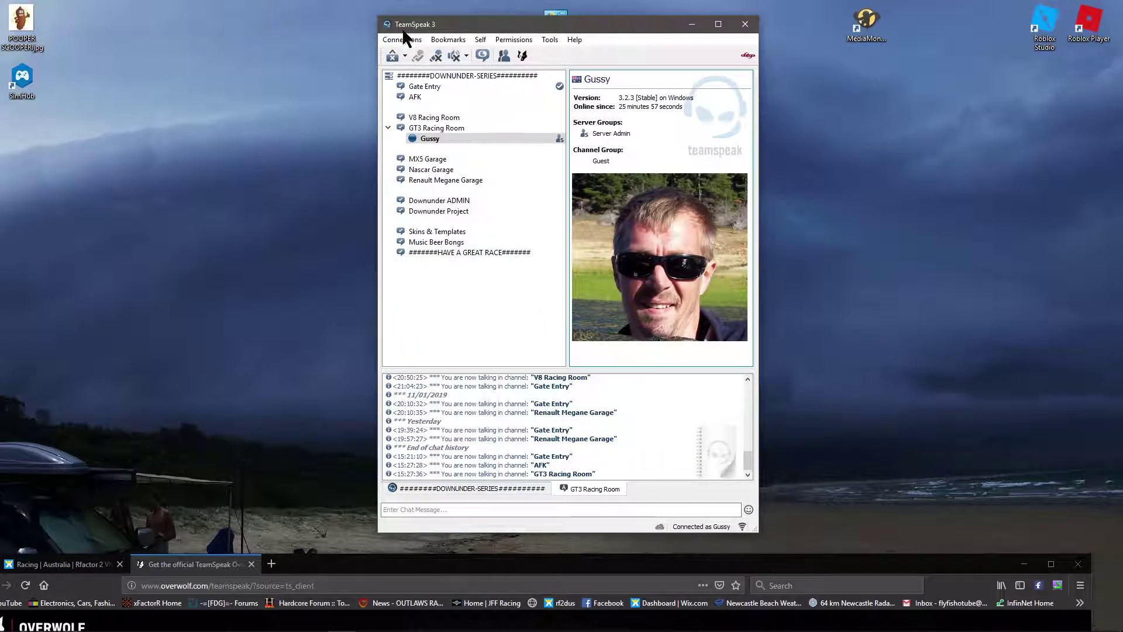
Browse the Playback and Capture pages in Tools > Options, then cancel without saving changes
click(550, 40)
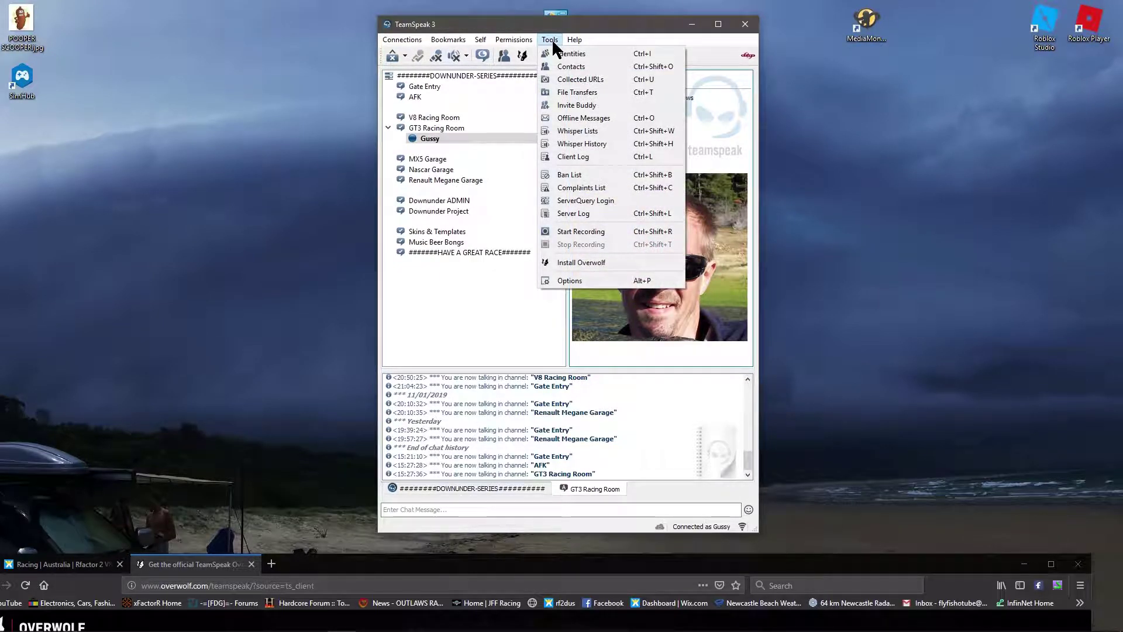
click(572, 280)
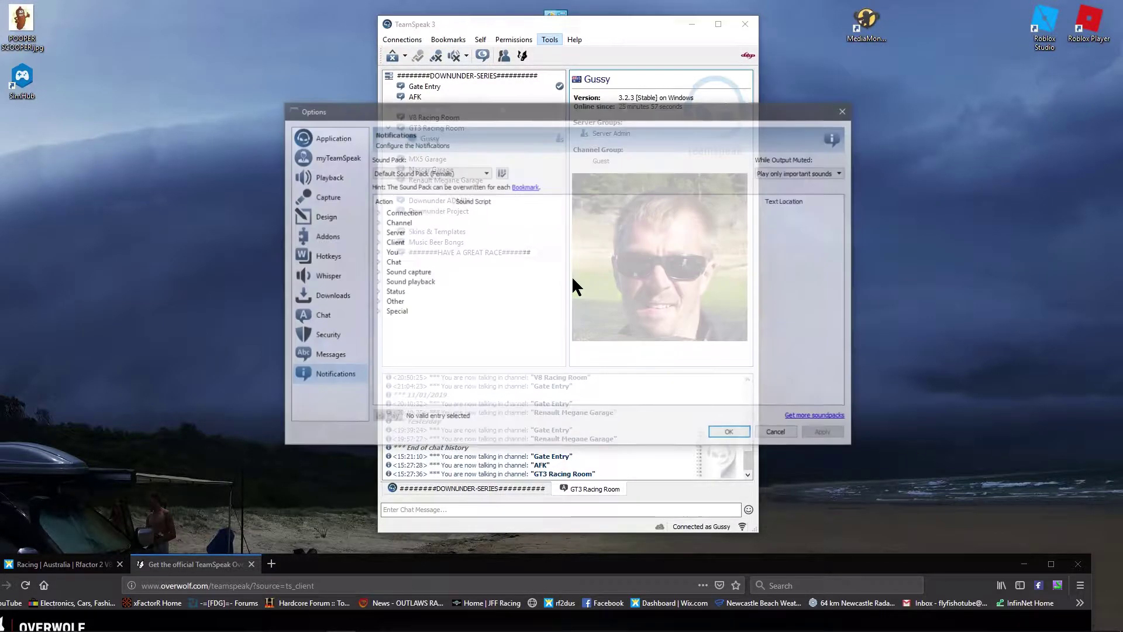
click(322, 175)
click(325, 196)
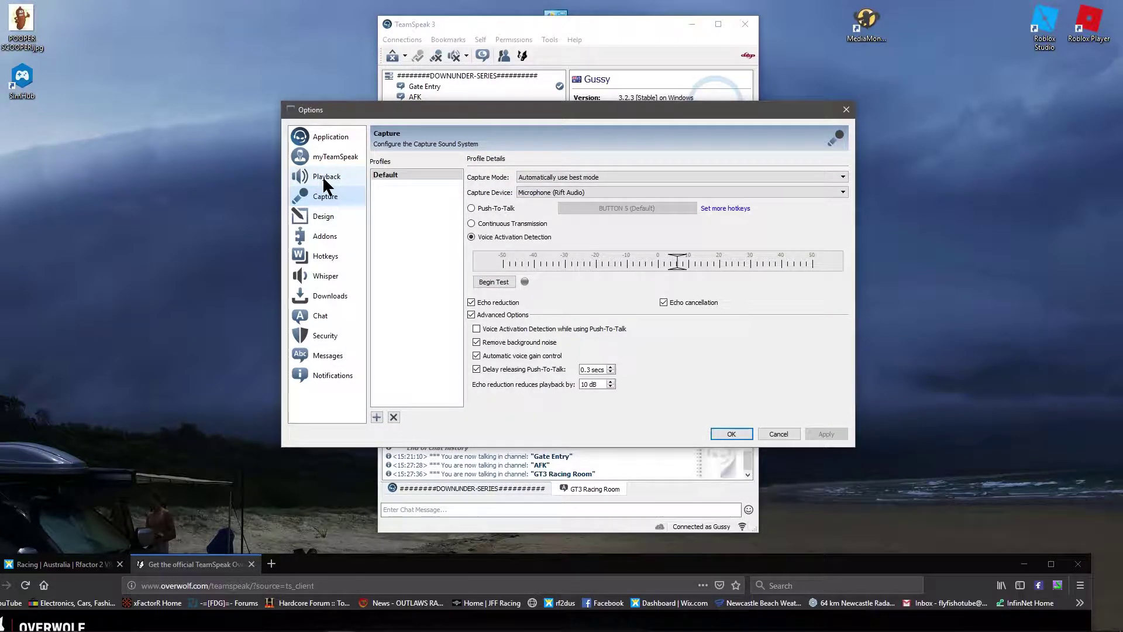
click(322, 176)
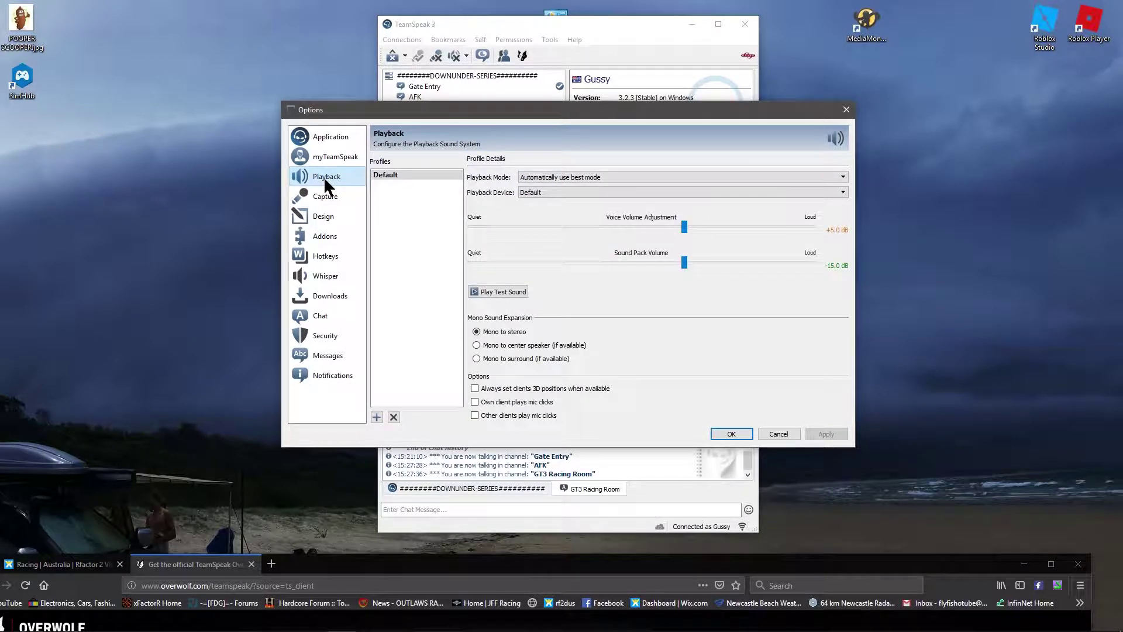
click(783, 434)
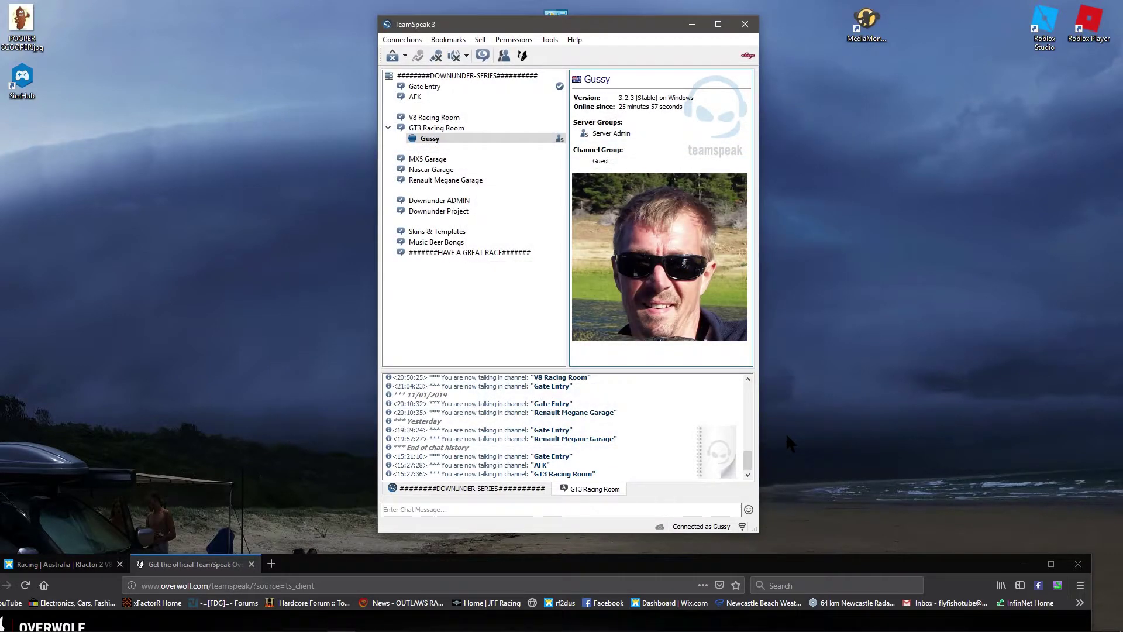